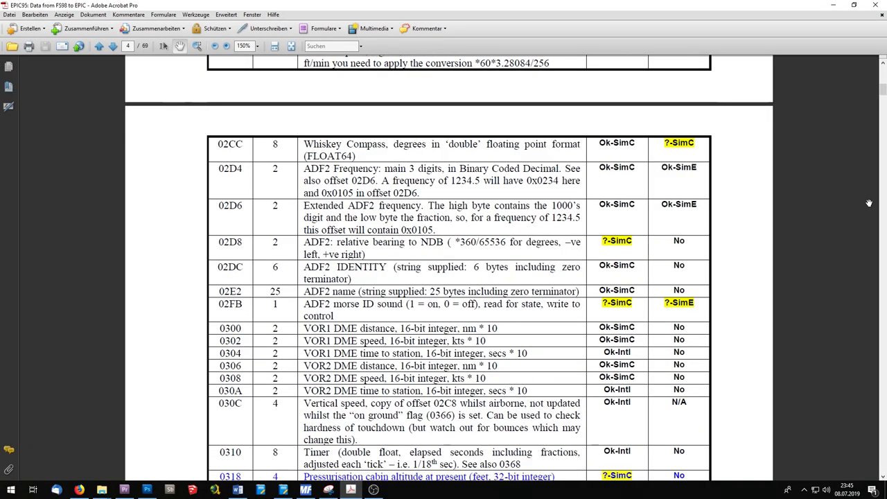
Scroll through the offsets PDF in Acrobat to find the MCP AT Arm offset
scroll(869, 204, "down", 3)
scroll(870, 203, "down", 5)
scroll(870, 203, "down", 5)
scroll(869, 203, "down", 6)
scroll(870, 203, "down", 7)
scroll(870, 203, "down", 6)
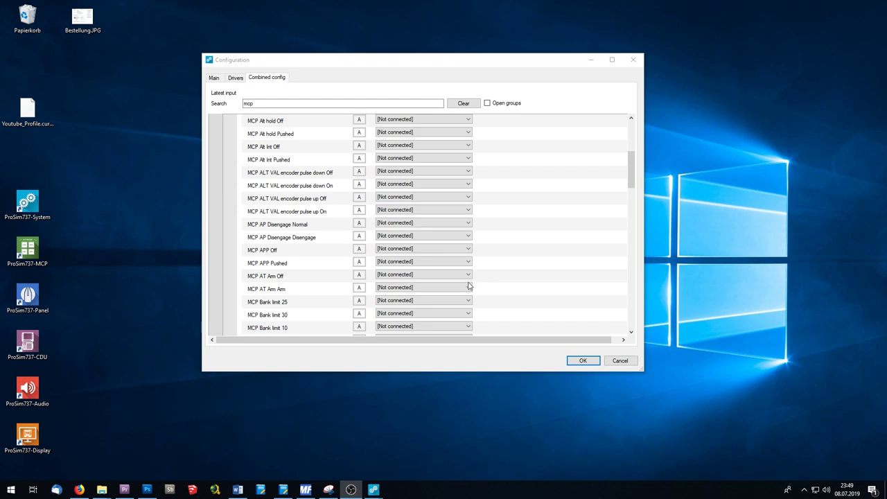
Map MCP AT Arm Arm to FSUIPC 8 bit U and enter offset 0x66
left_click(468, 287)
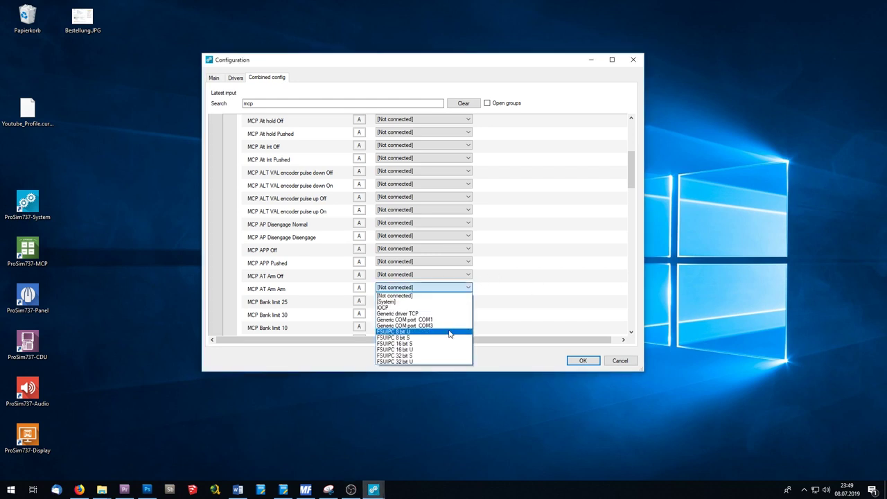
left_click(449, 333)
double_click(516, 287)
type("0x66")
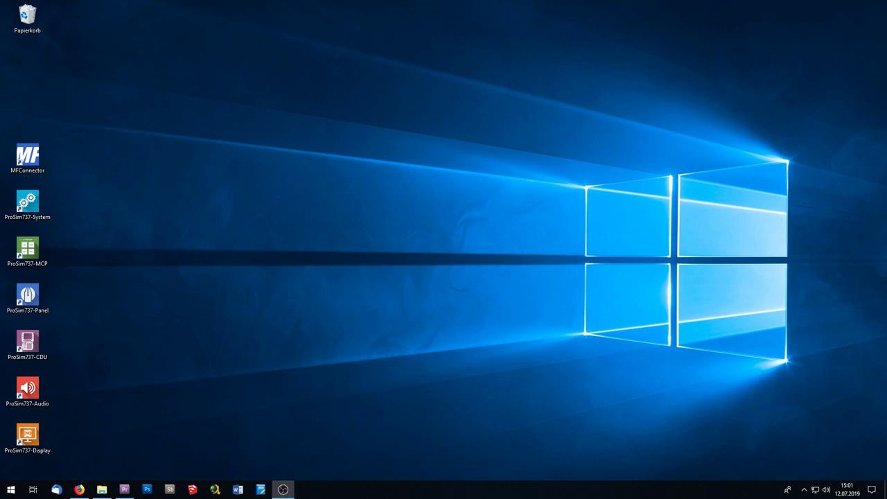
Launch MobiFlight Connector and accept the MobiFlight firmware update for the detected Arduino
left_click(24, 160)
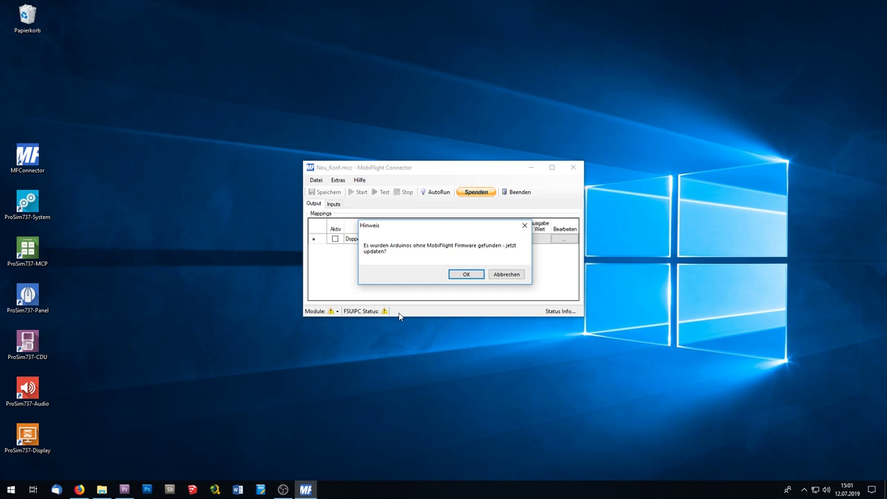
left_click(471, 274)
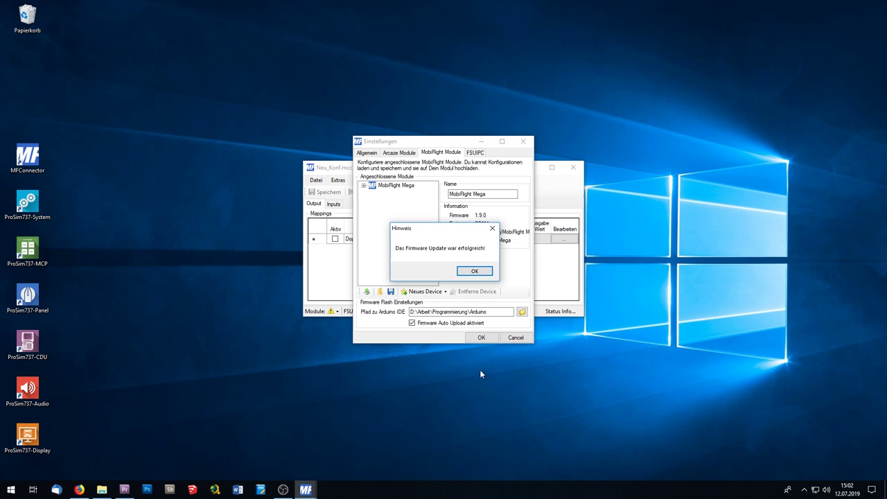
Acknowledge the firmware 1.9.0 update of the MobiFlight Mega on COM4
left_click(474, 272)
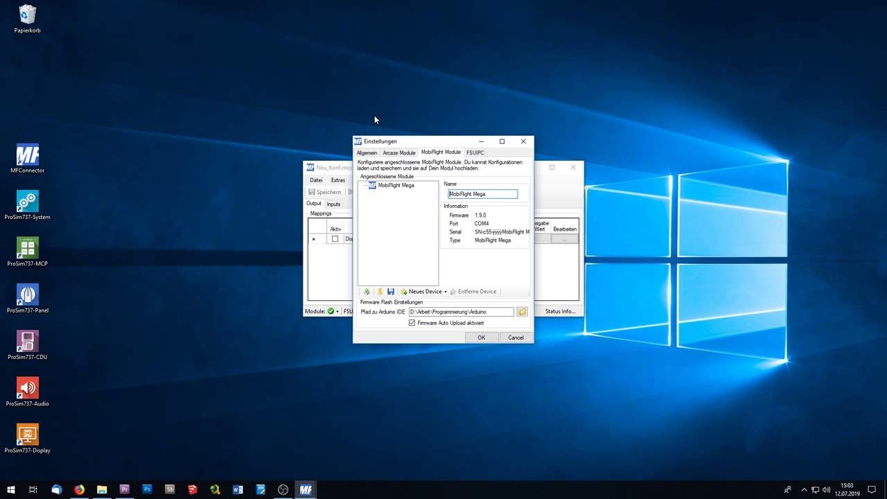
Reopen the settings on the MobiFlight Module tab, select MobiFlight Mega and list the addable device types
left_click(523, 142)
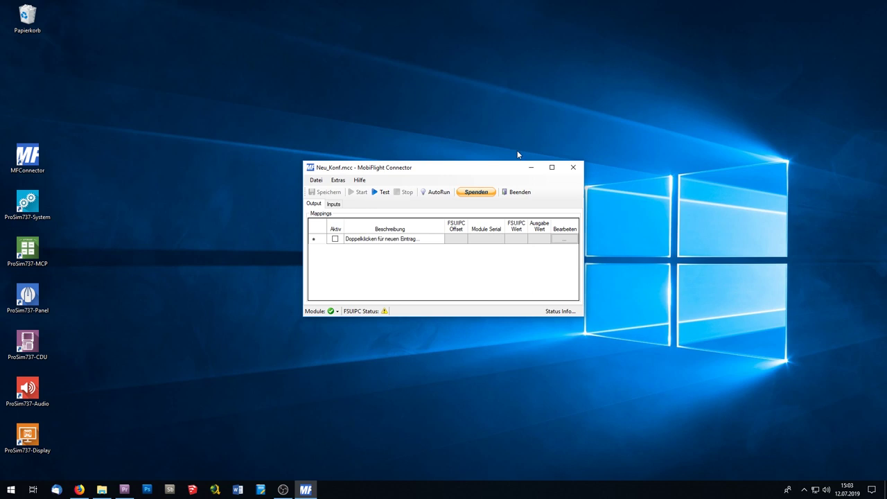
left_click(339, 181)
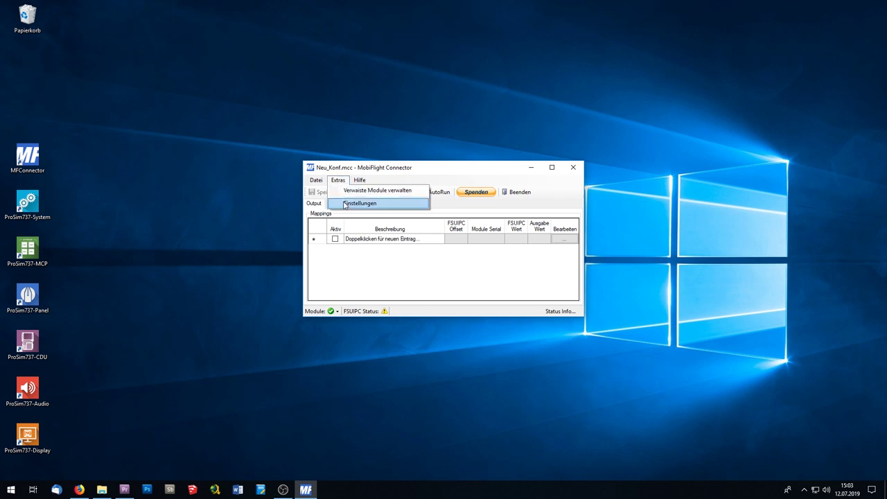
left_click(344, 204)
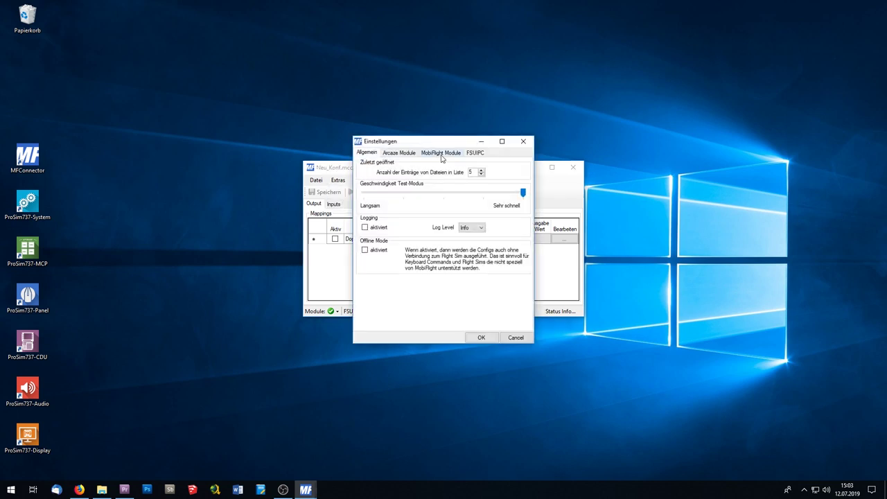
left_click(442, 153)
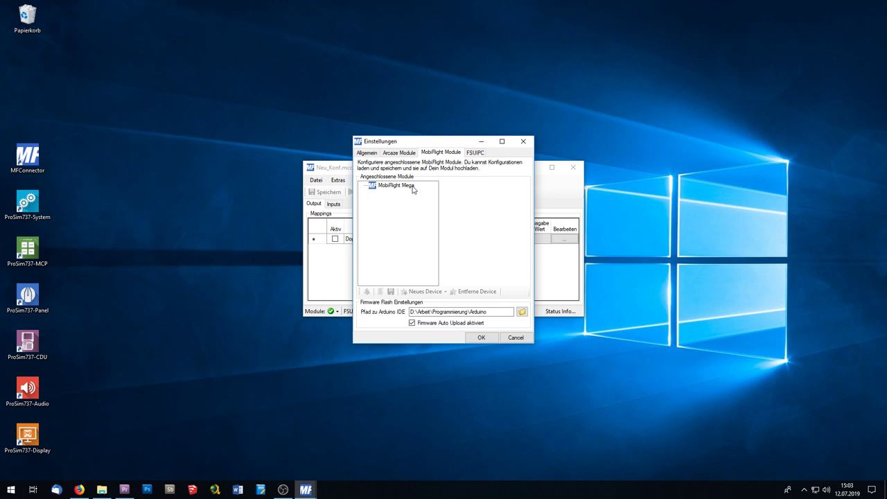
left_click(397, 188)
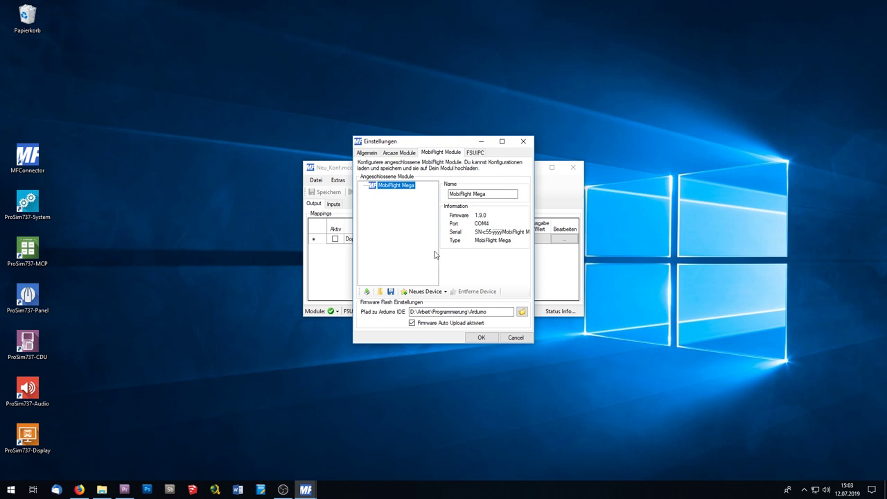
left_click(446, 293)
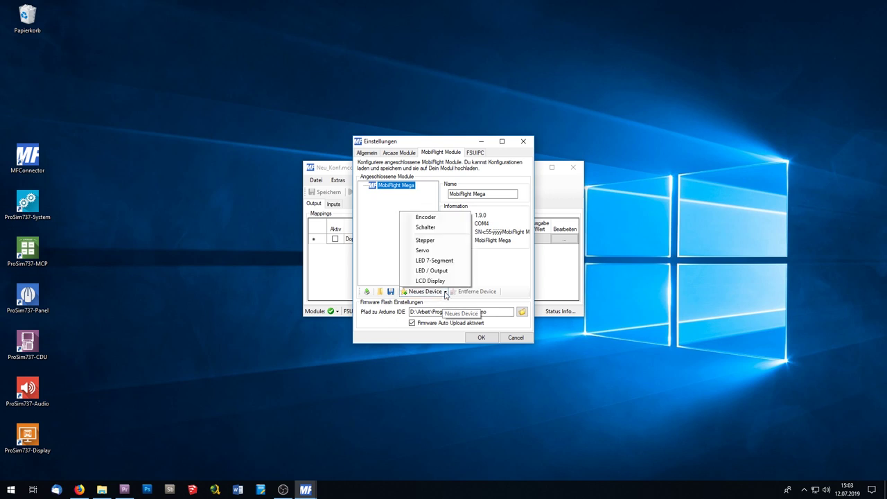
Add an LED output on pin 13 to the MobiFlight Mega and name it 'MCP AT'
left_click(449, 274)
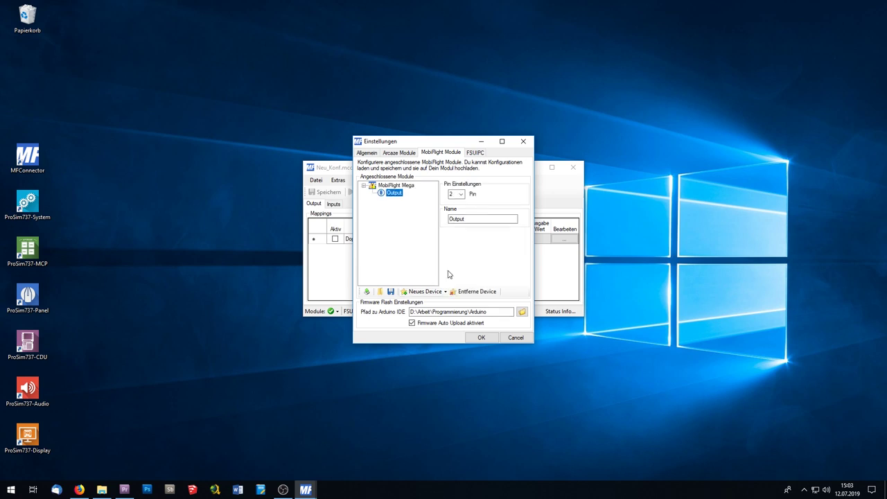
left_click(461, 196)
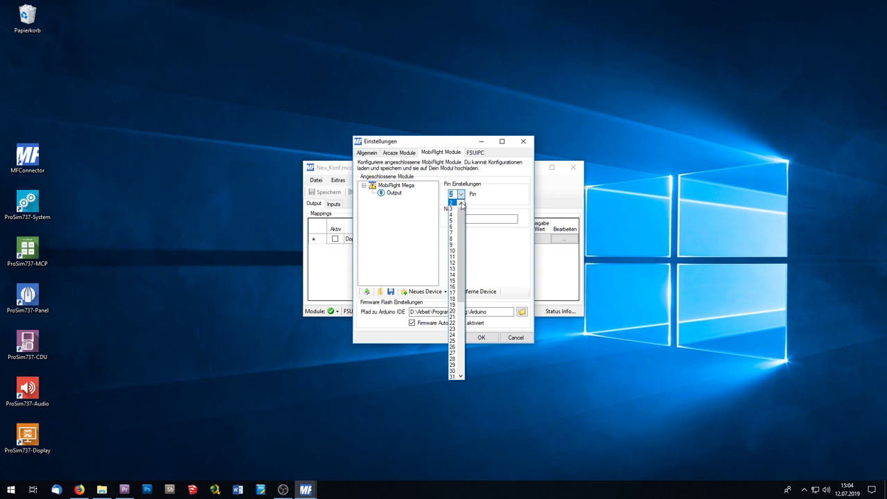
left_click(455, 268)
double_click(476, 219)
key("BackSpace")
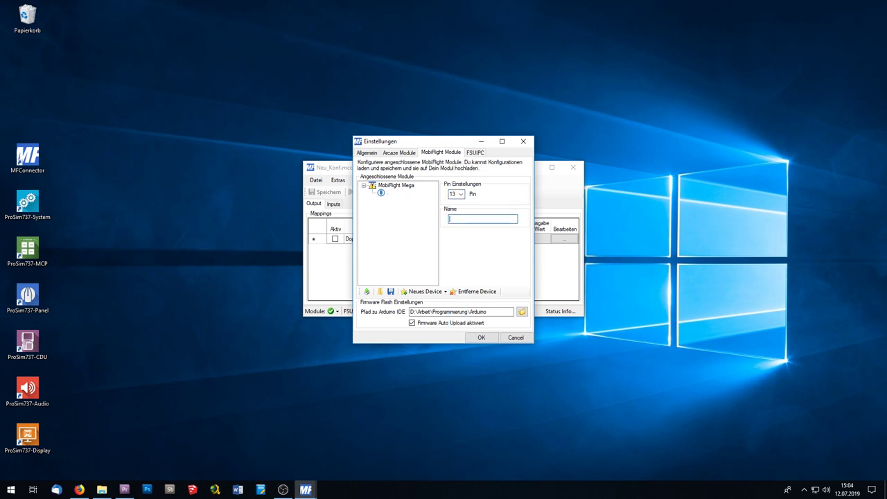
type("MCP AT")
Add a switch on pin 12 to the Mega and type its name 'MCP ATAm Arm'
left_click(445, 292)
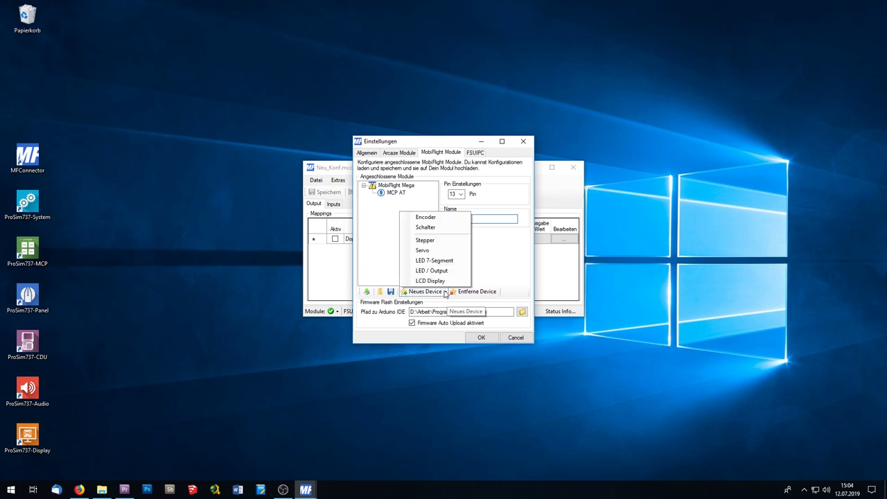
left_click(426, 228)
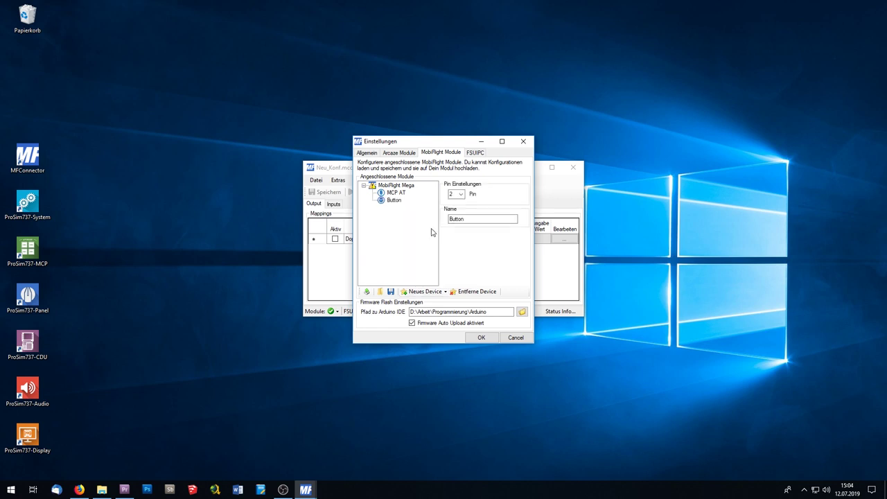
left_click(461, 195)
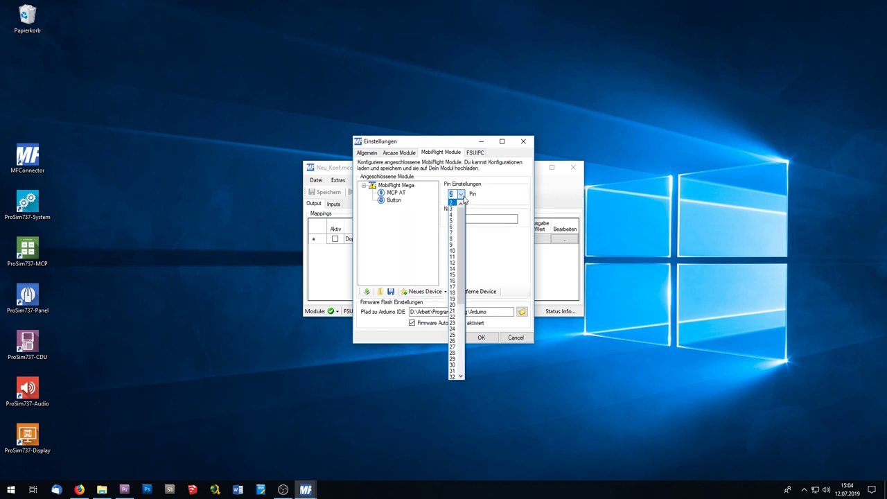
left_click(452, 267)
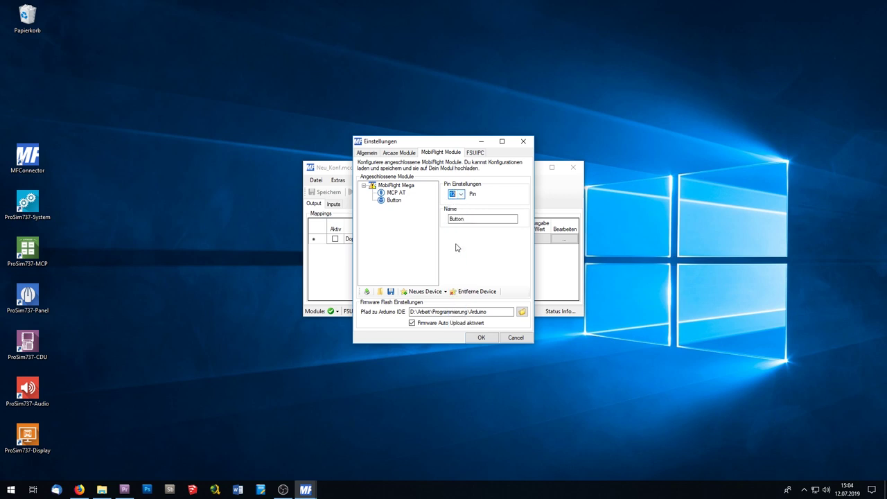
double_click(471, 222)
type("MCP ATAm Ar")
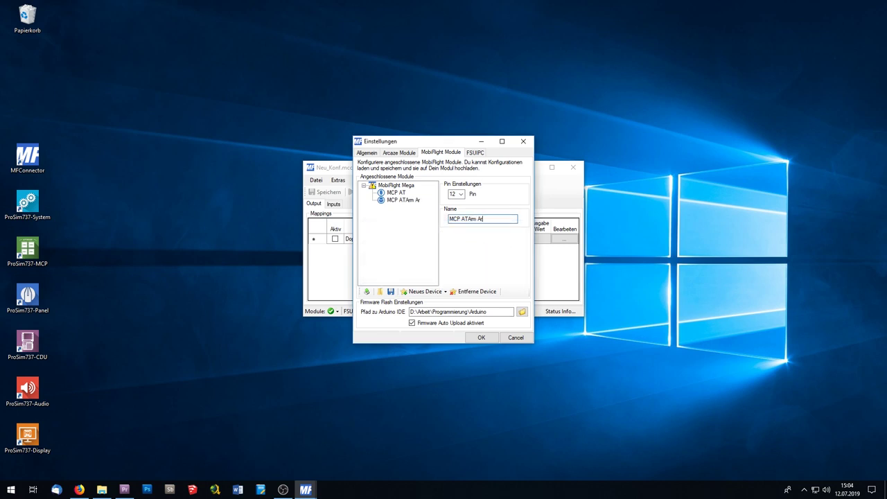
type("m")
Correct the switch name to 'MCP AT Am Arm' and upload the configuration to the Mega
left_click(469, 218)
left_click(491, 219)
left_click(368, 292)
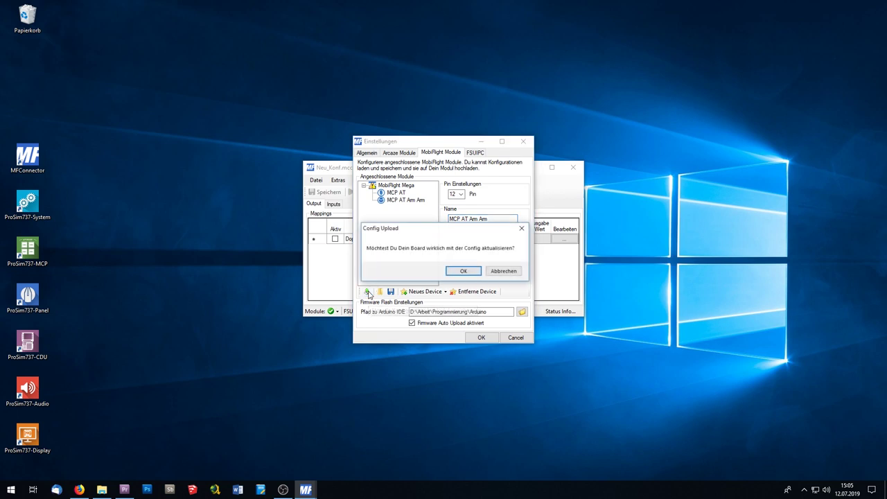
left_click(462, 271)
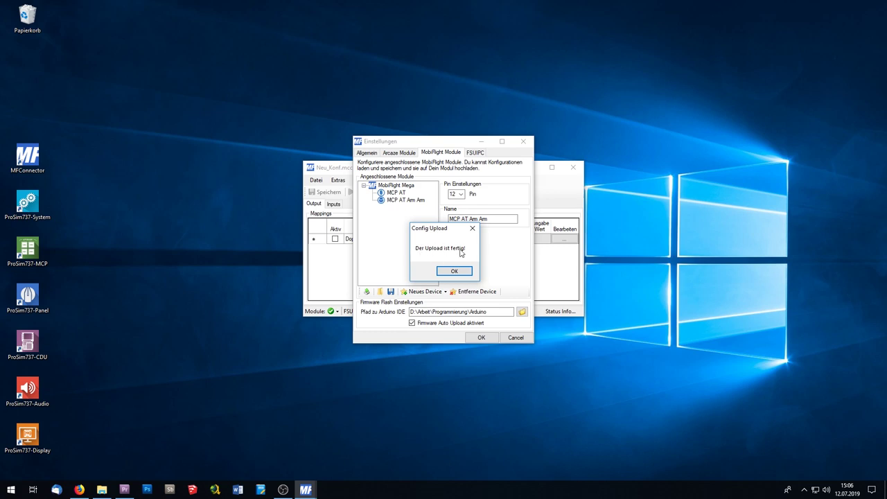
left_click(454, 271)
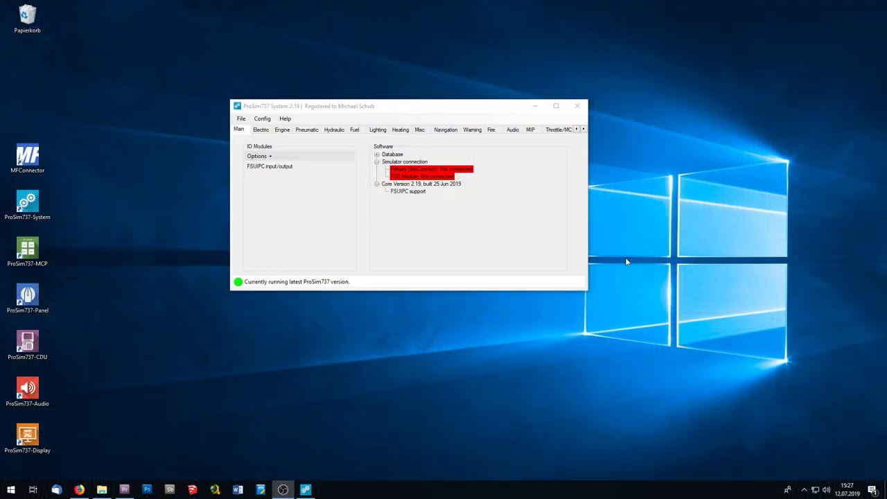
Open ProSim737 System's Configuration from the Config menu and show the Drivers settings
left_click(265, 120)
left_click(265, 120)
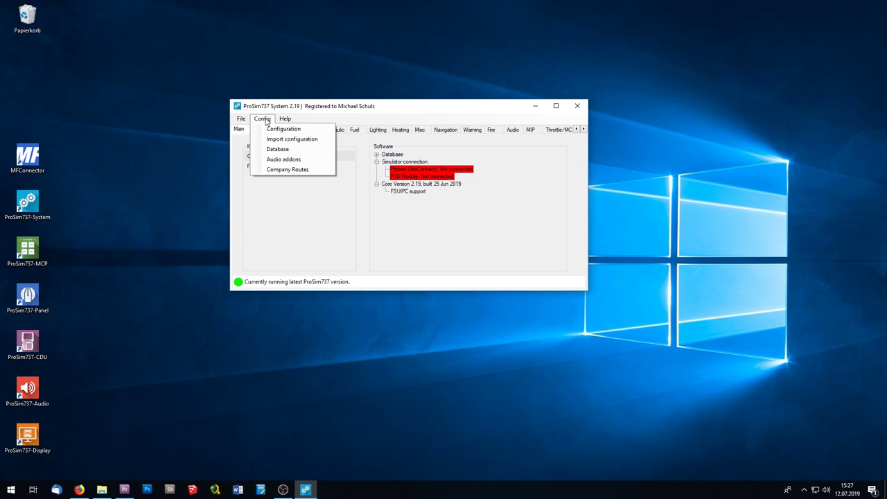
left_click(268, 129)
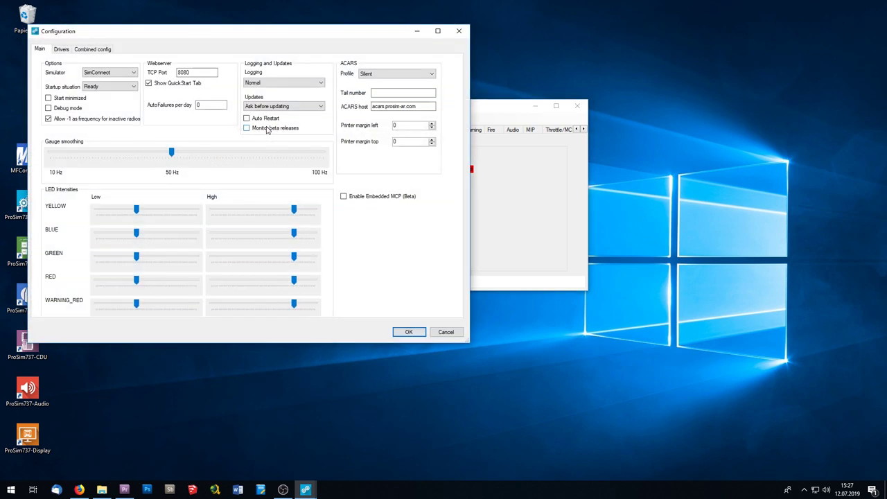
left_click(61, 50)
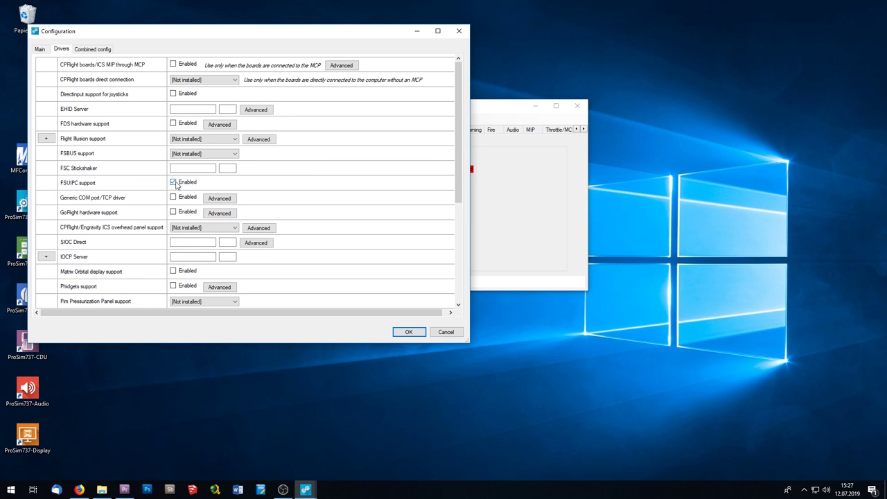
Filter the Combined config for 'mc' and expand Throttle/MCP > INDICATOR
left_click(101, 53)
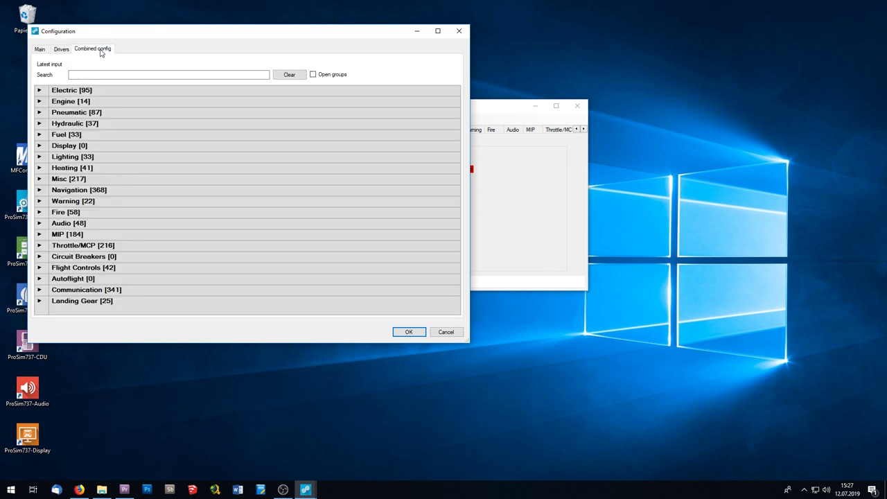
left_click(107, 73)
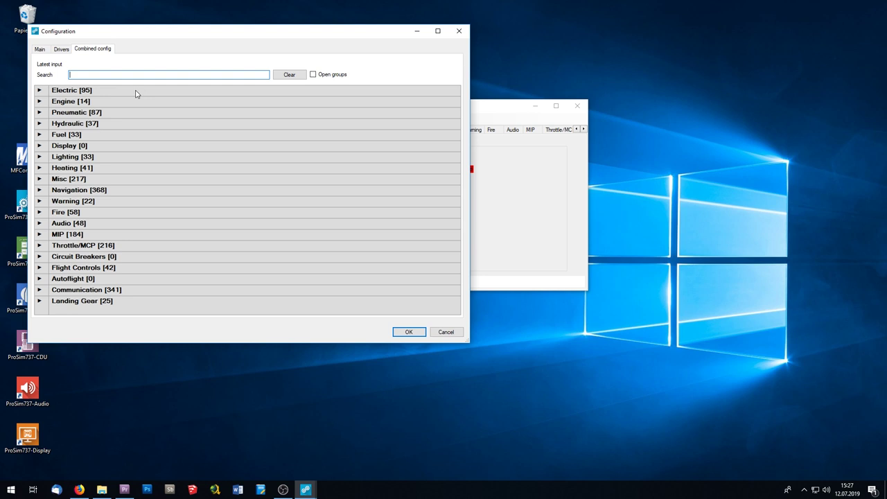
type("mcp")
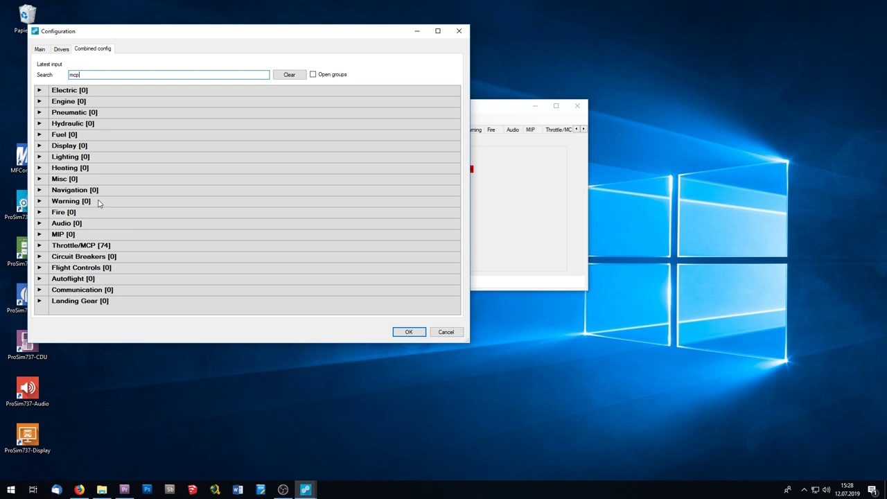
left_click(39, 245)
scroll(107, 247, "down", 2)
scroll(108, 247, "down", 1)
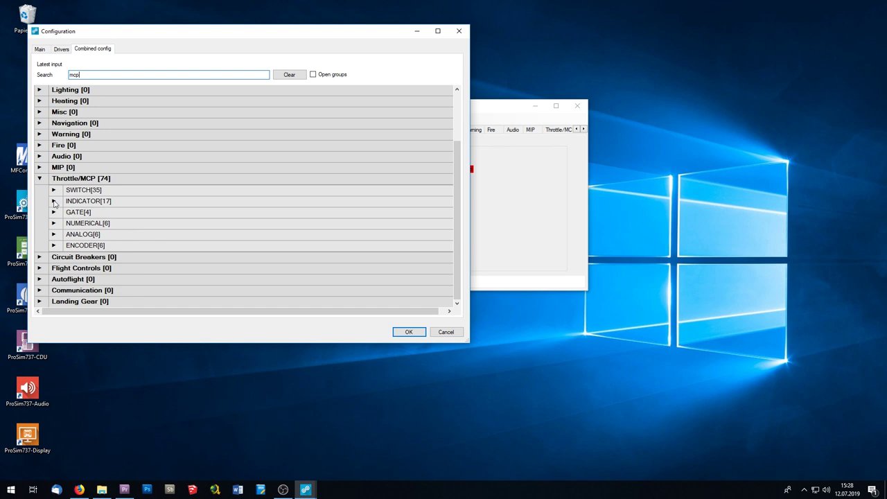
left_click(54, 201)
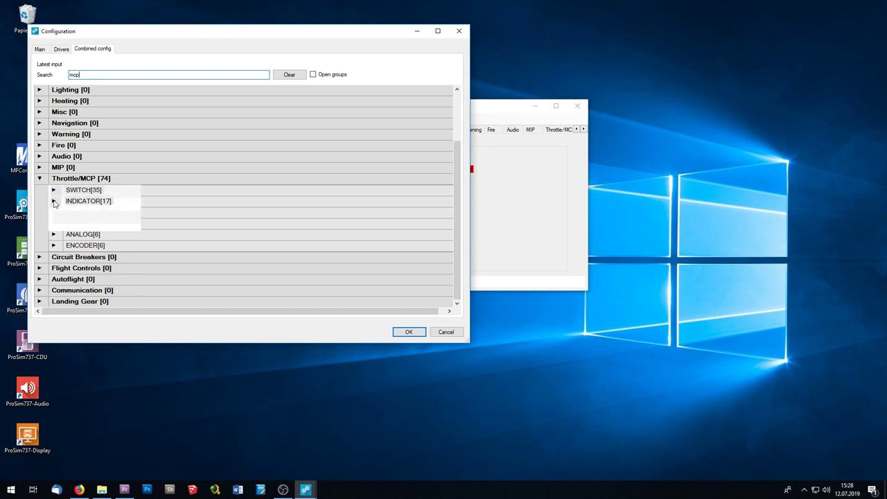
scroll(54, 202, "down", 2)
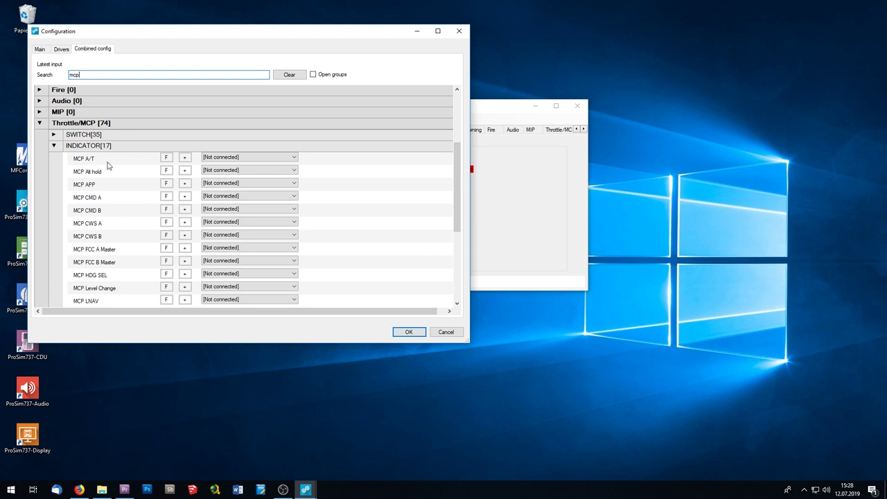
Connect MCP A/T as FSUIPC 8 bit U with offset 0x66C0.0
left_click(269, 159)
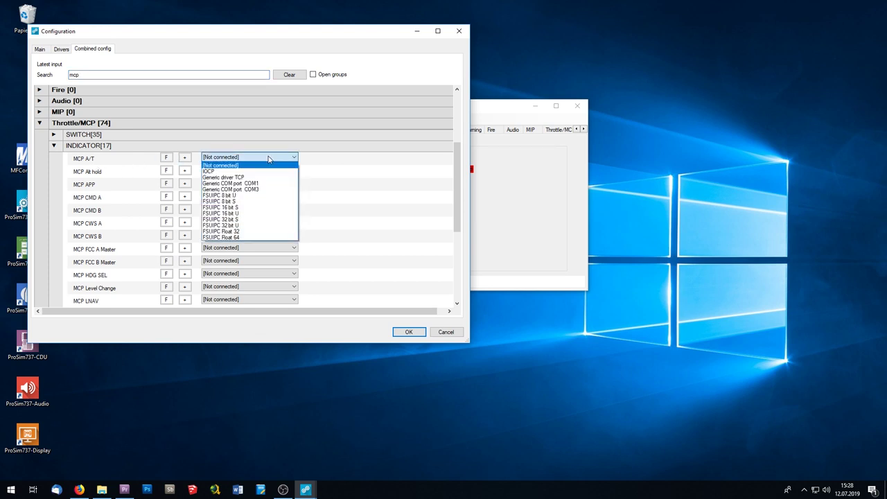
left_click(238, 196)
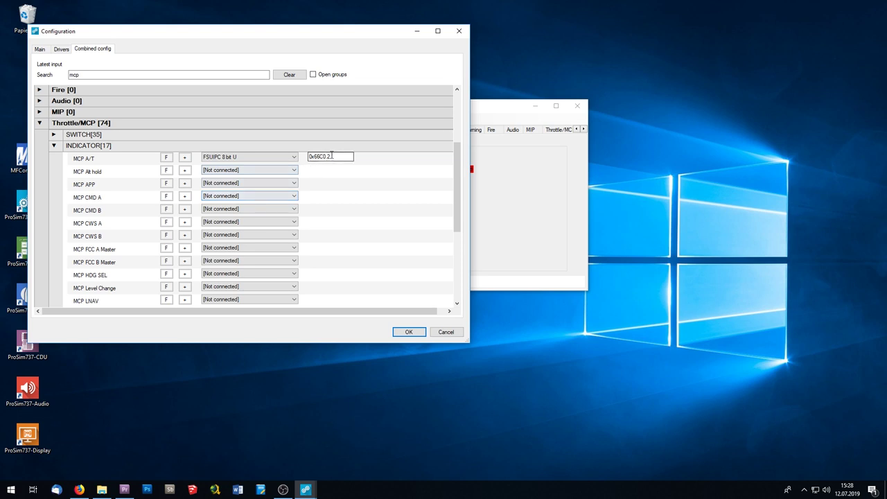
left_click(333, 156)
type("0")
Collapse INDICATOR, expand SWITCH and connect MCP AT Arm Arm as FSUIPC 8 bit U
left_click(53, 146)
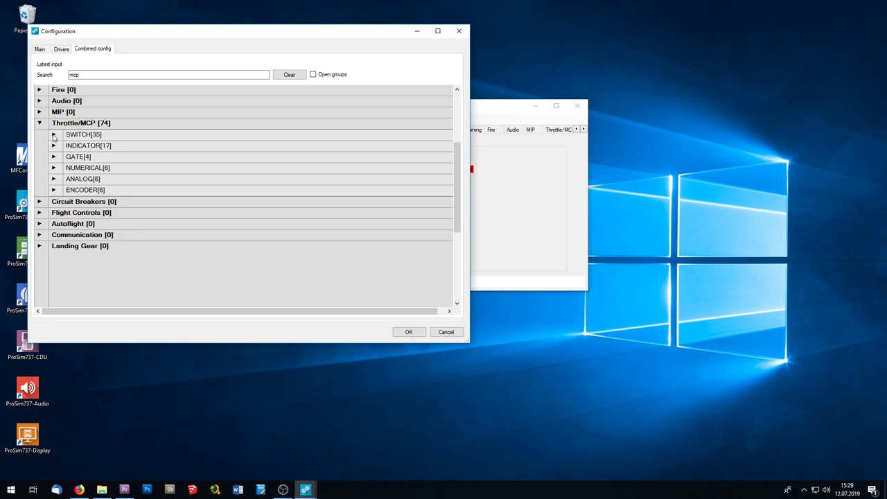
left_click(54, 135)
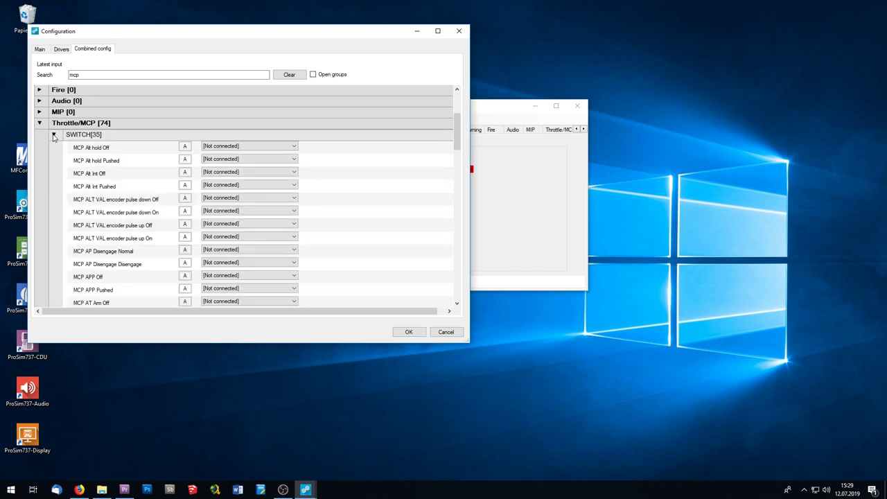
scroll(56, 143, "down", 3)
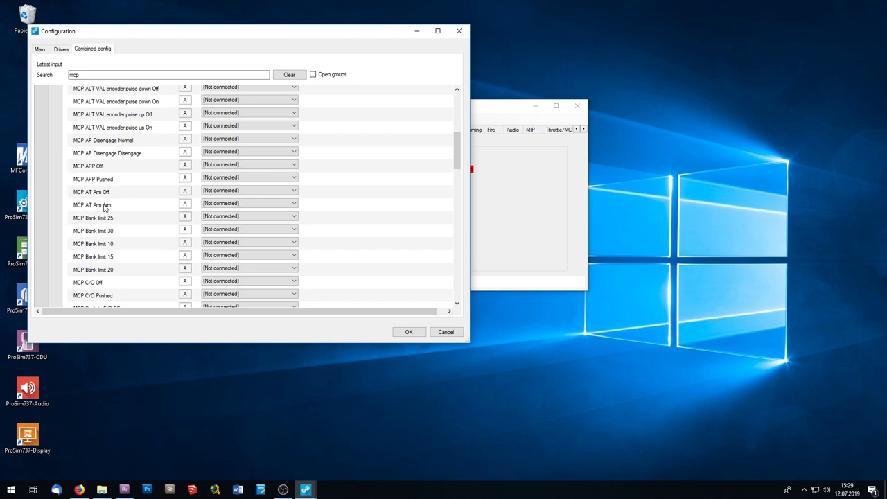
left_click(222, 204)
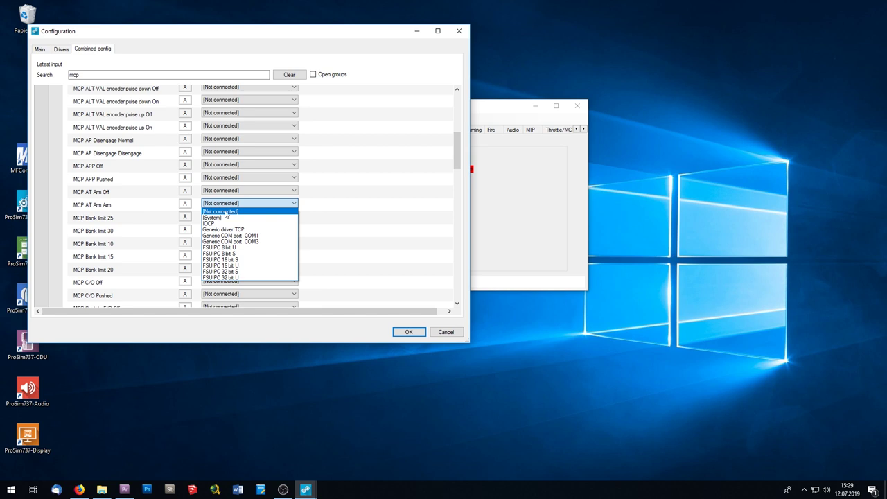
left_click(249, 254)
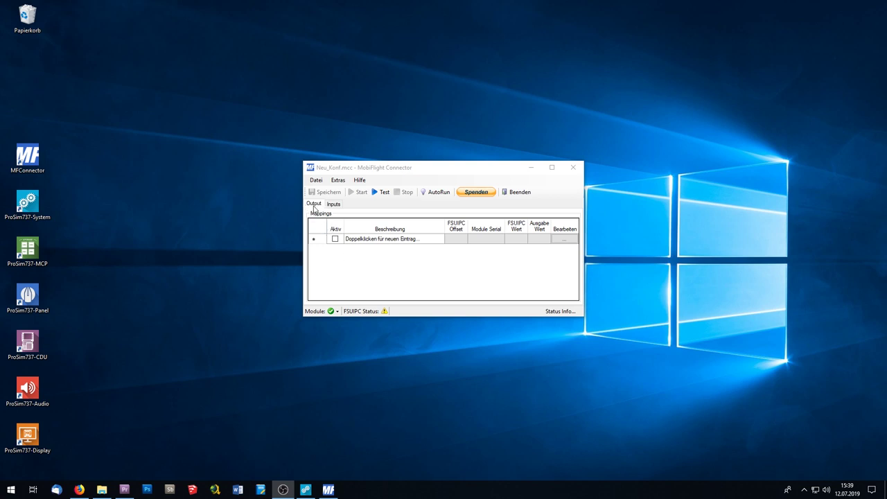
Add a new output mapping row named 'MCP AT'
left_click(370, 241)
left_click(370, 242)
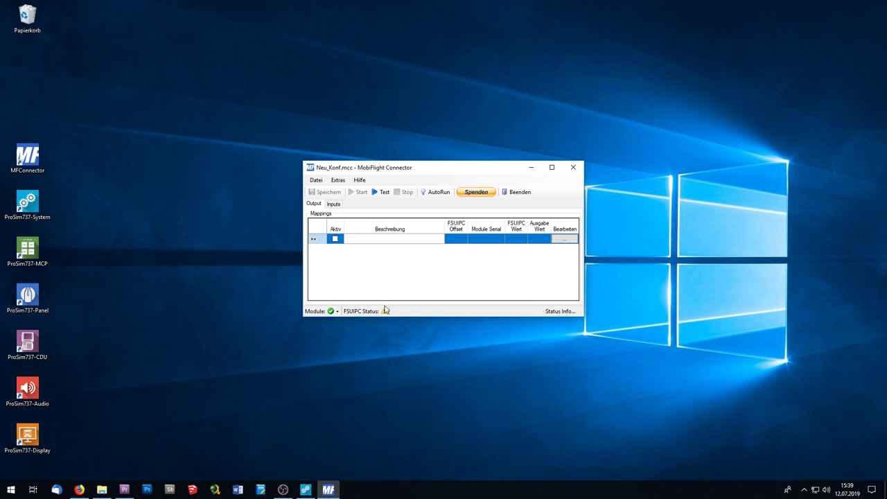
type("MCP AT")
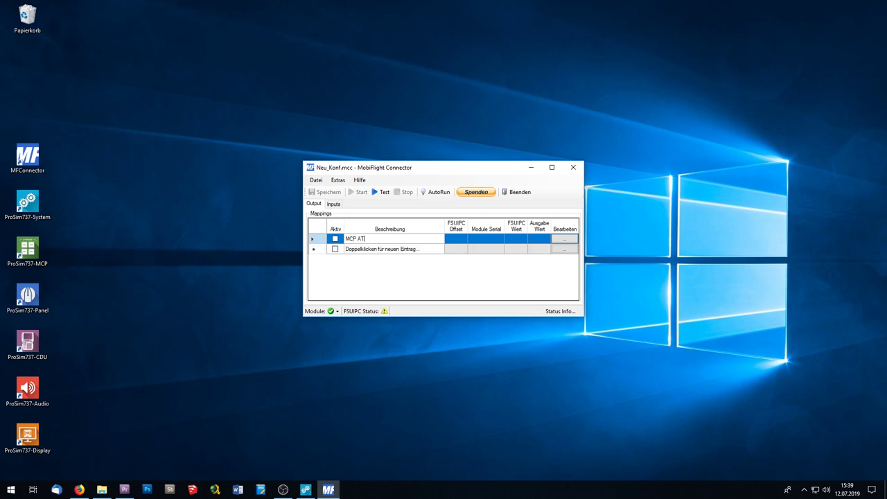
Make the output read offset 0x66C0, masked to 0x01 so only bit 0 counts
left_click(565, 240)
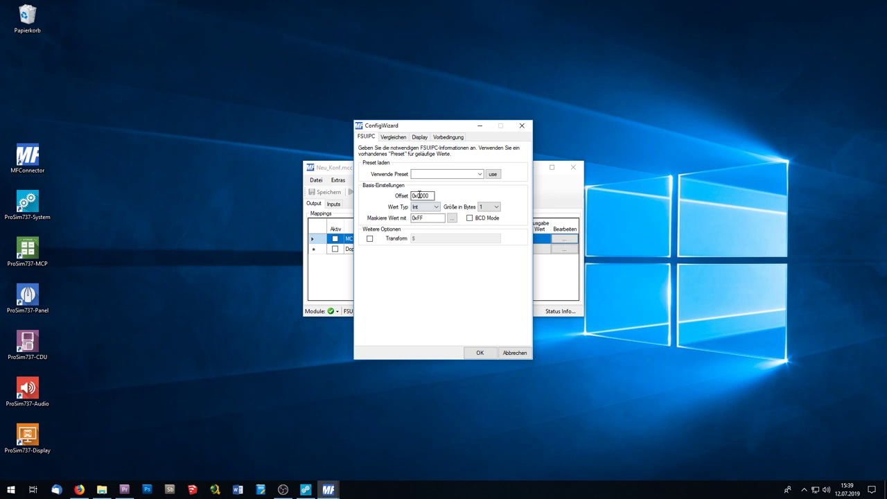
left_click_drag(418, 196, 437, 197)
type("66C0")
left_click(451, 219)
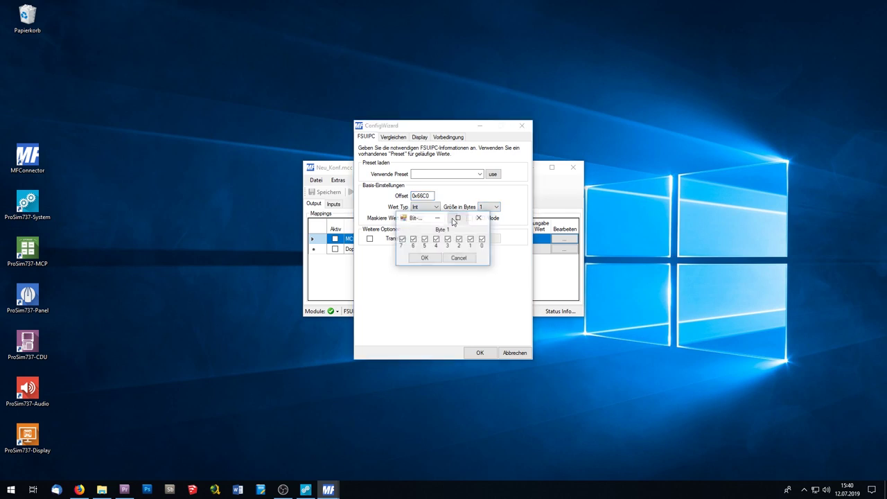
left_click(403, 240)
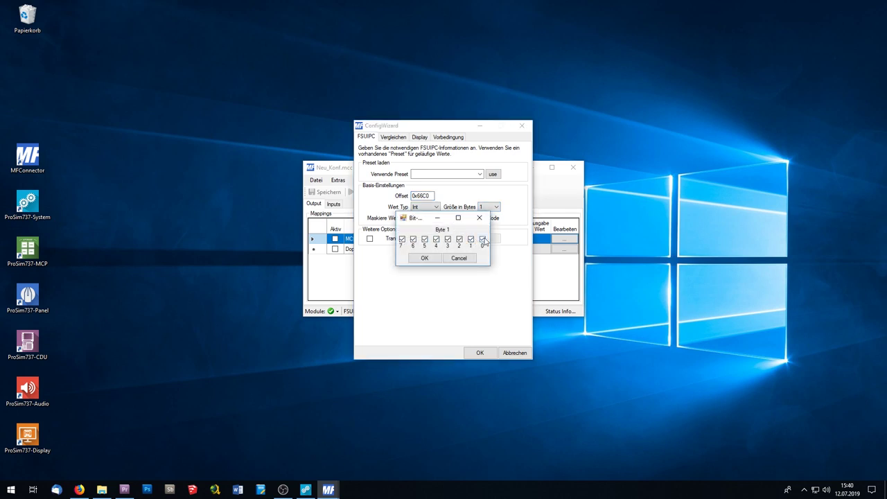
left_click(413, 240)
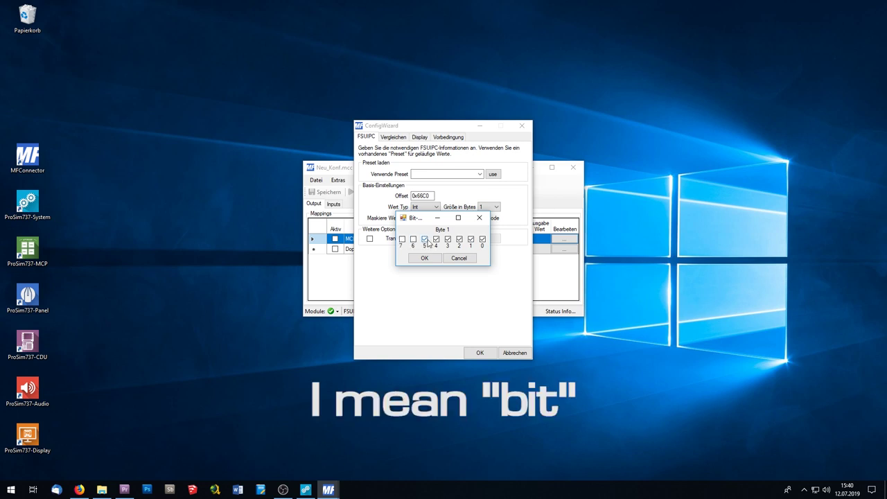
left_click(425, 240)
left_click(436, 240)
left_click(447, 240)
left_click(459, 240)
left_click(471, 240)
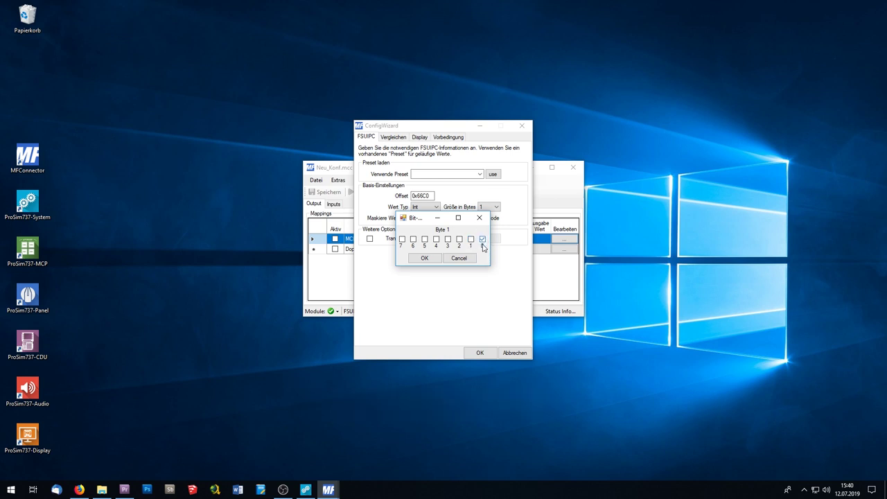
left_click(425, 258)
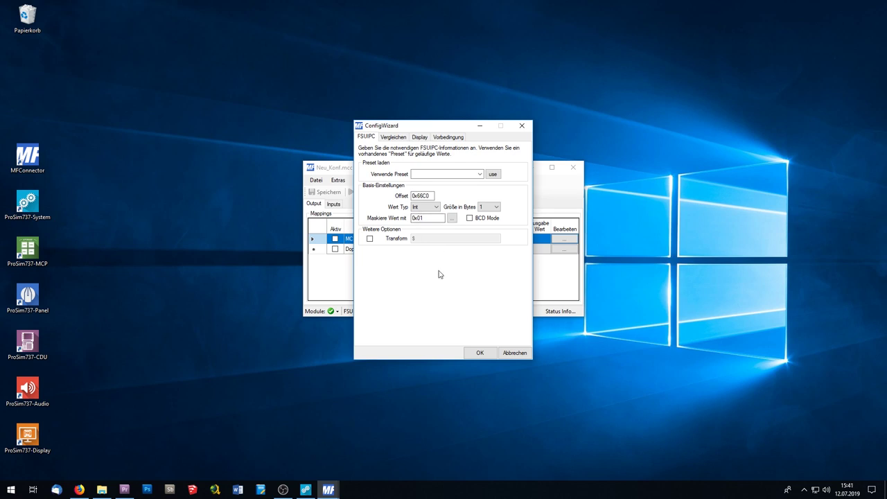
Drive the MobiFlight Mega's MCP AT pin as a single-pin output and test the LED
left_click(420, 138)
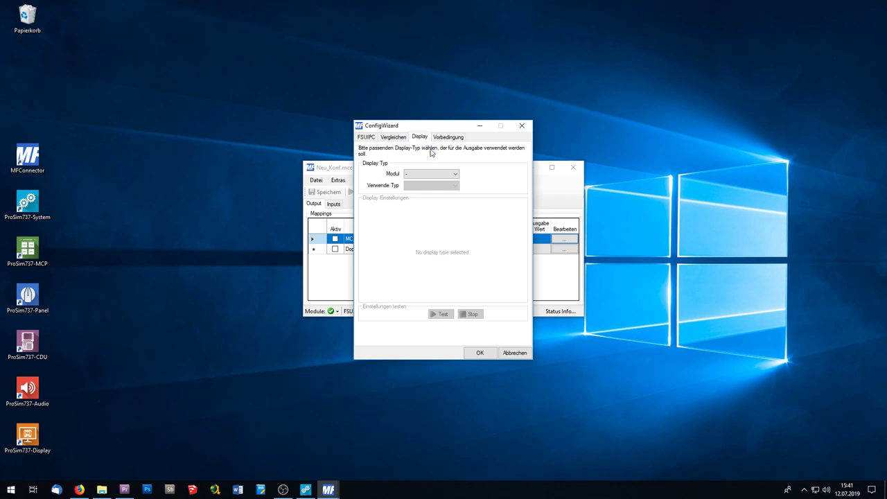
left_click(457, 175)
left_click(434, 189)
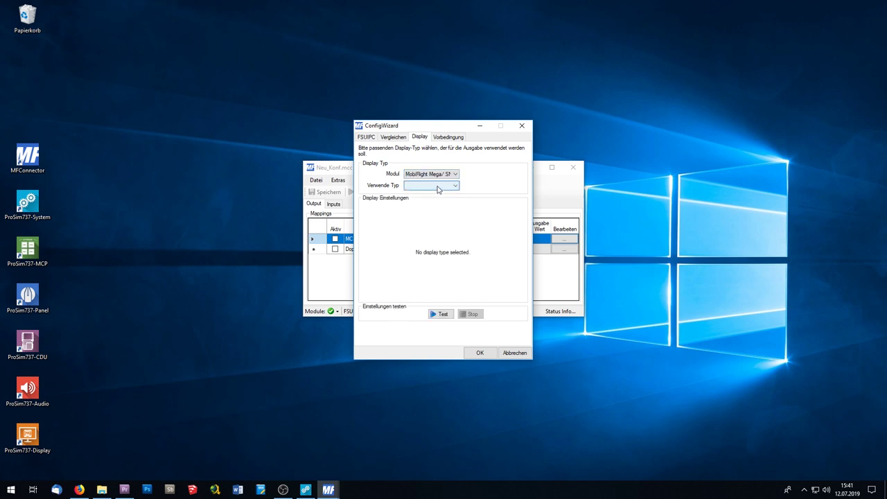
left_click(439, 188)
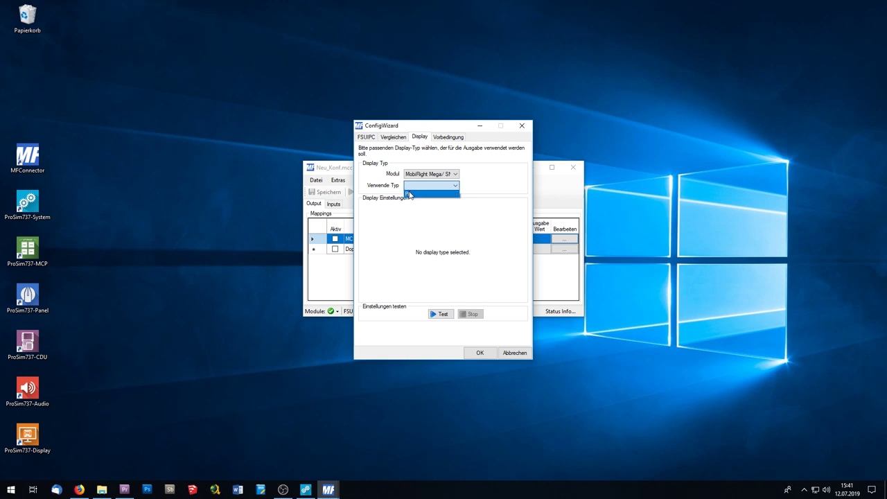
left_click(410, 194)
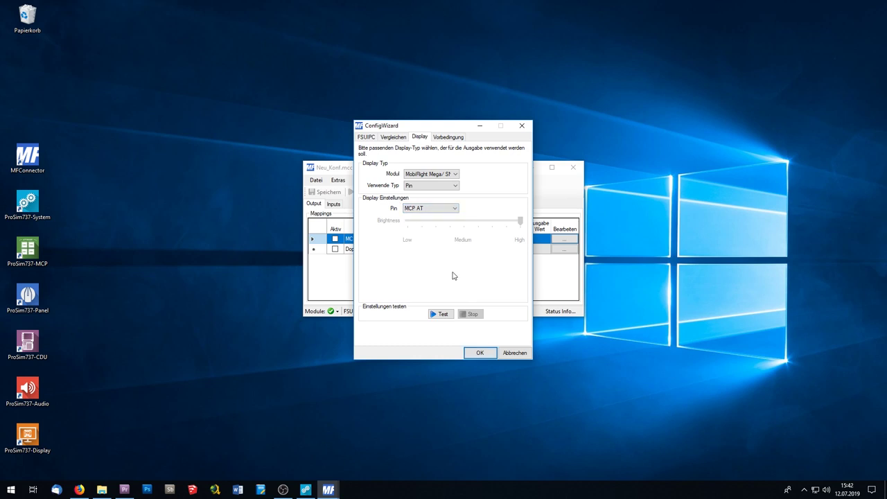
left_click(442, 316)
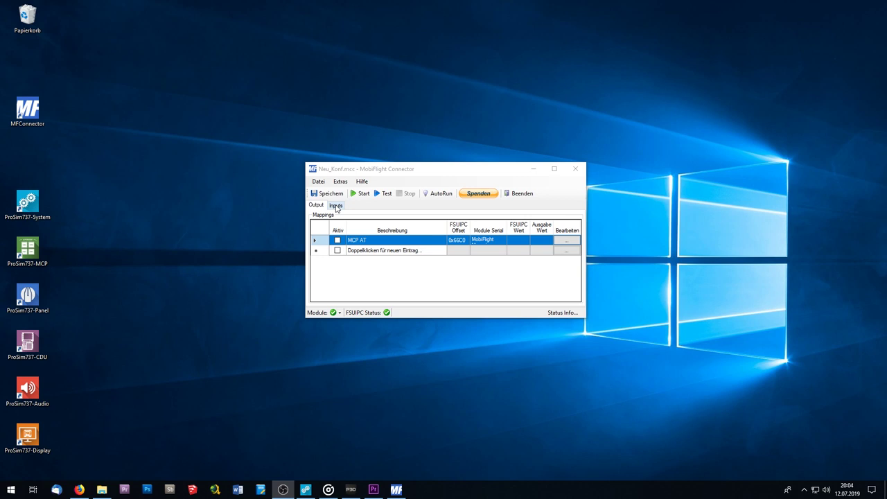
Add a new input mapping row named 'MCP AT Am Arm'
left_click(336, 206)
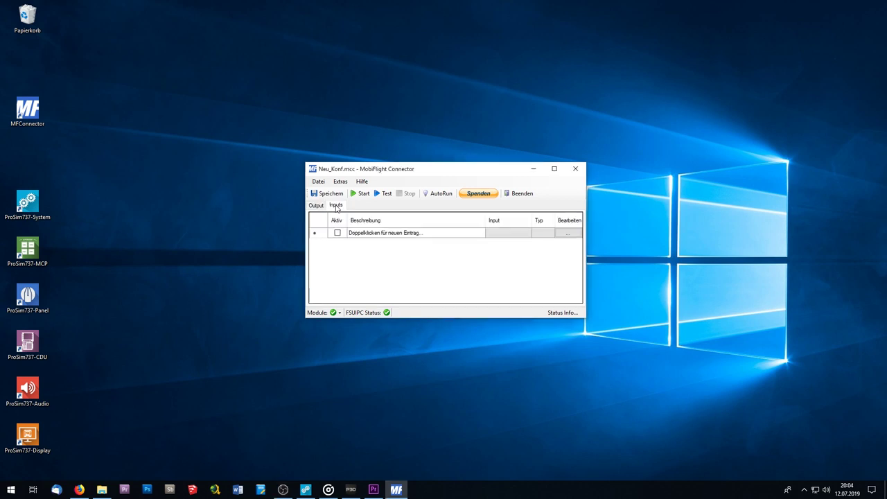
left_click(382, 235)
left_click(382, 235)
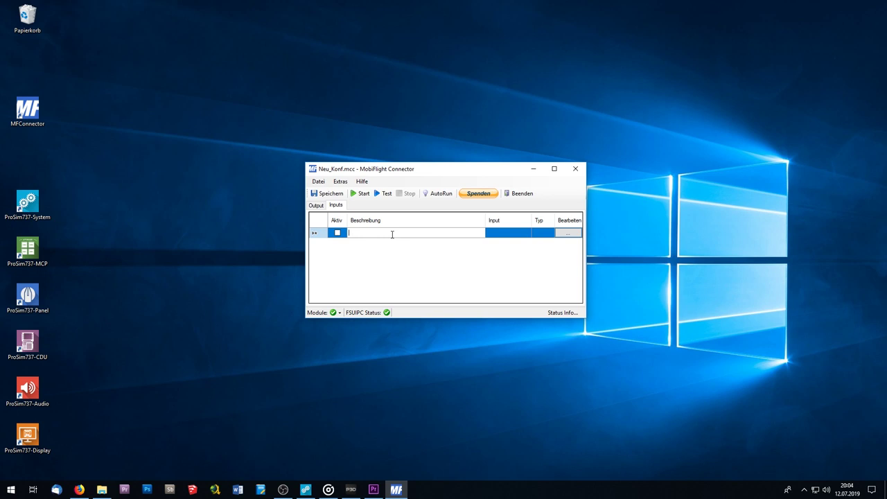
type("MCP AT Arm")
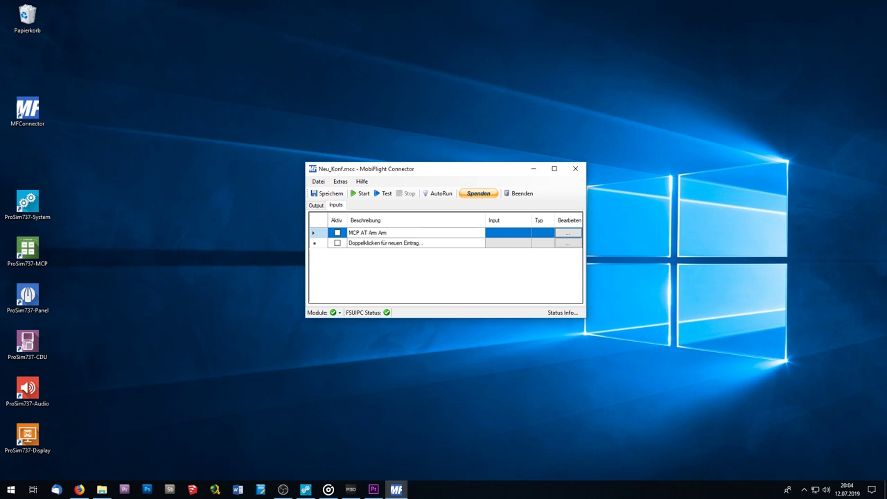
Assign the input to the MobiFlight Mega's MCP AT Arm Arm switch
left_click(569, 235)
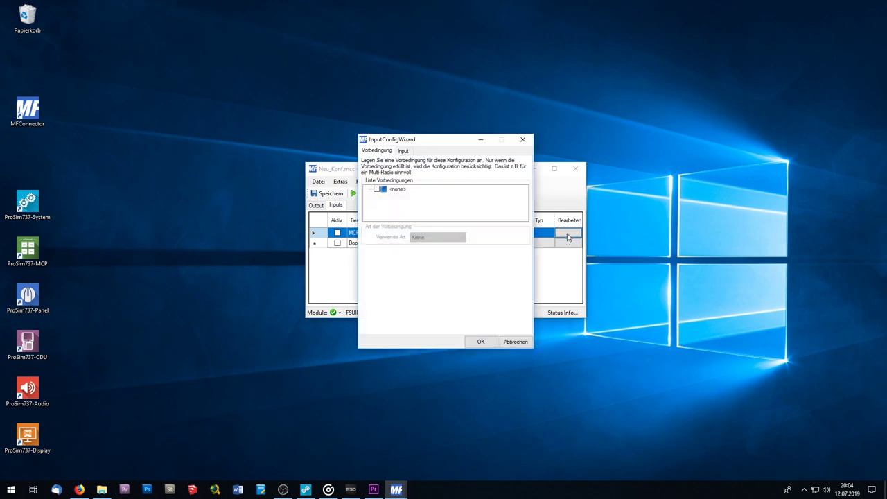
left_click(406, 153)
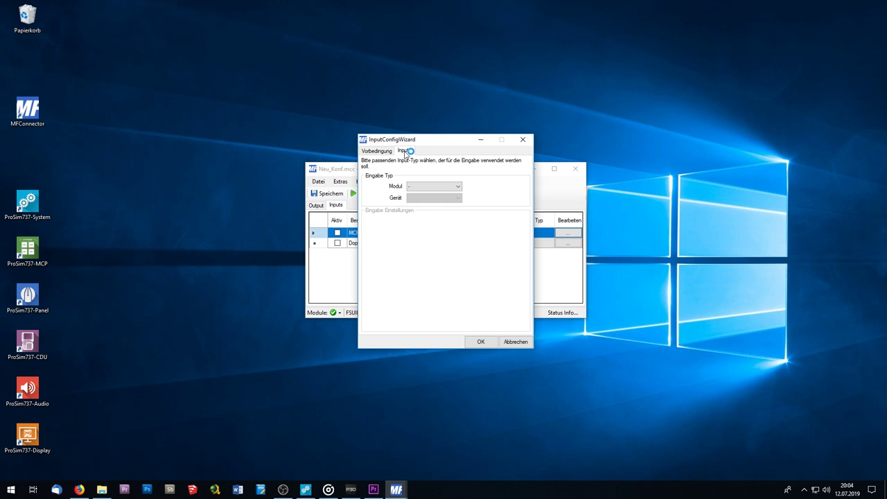
left_click(458, 187)
left_click(444, 200)
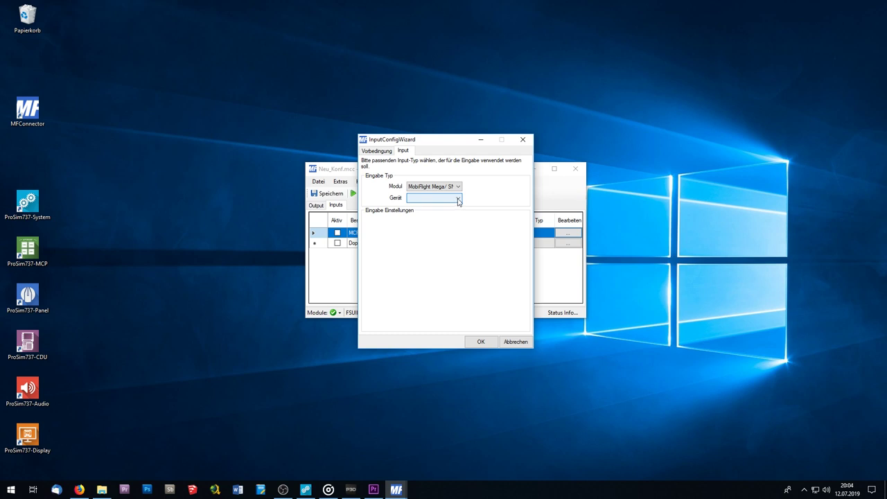
left_click(457, 200)
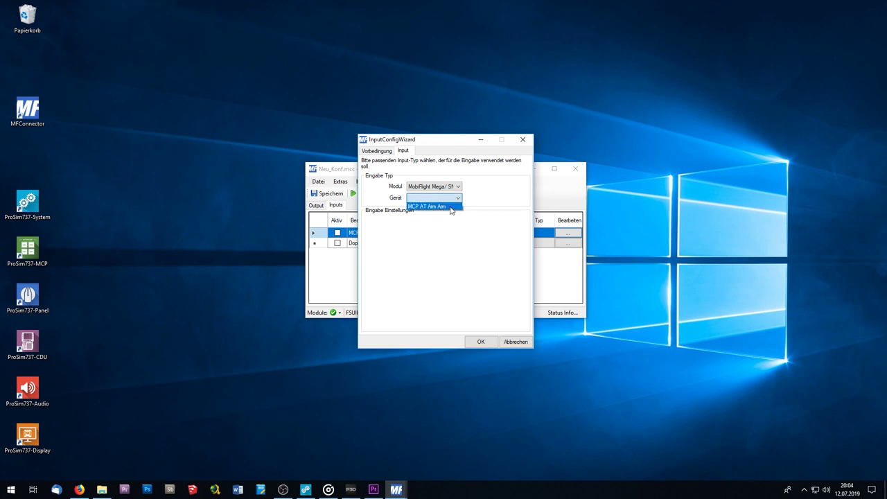
left_click(450, 208)
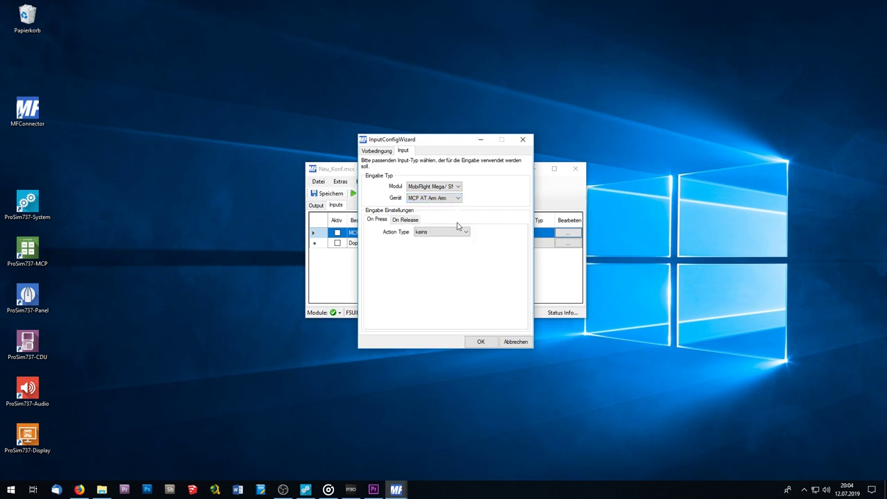
Make the press action write the FSUIPC offset 0x66C0
left_click(468, 236)
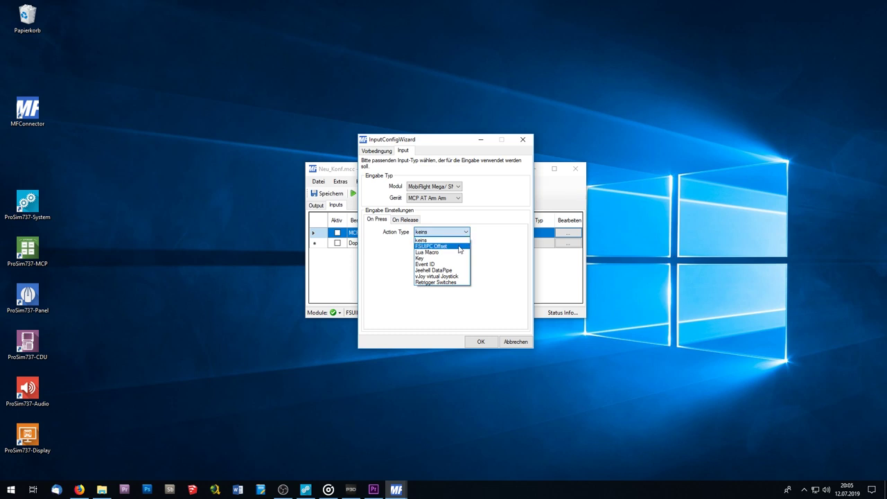
left_click(458, 248)
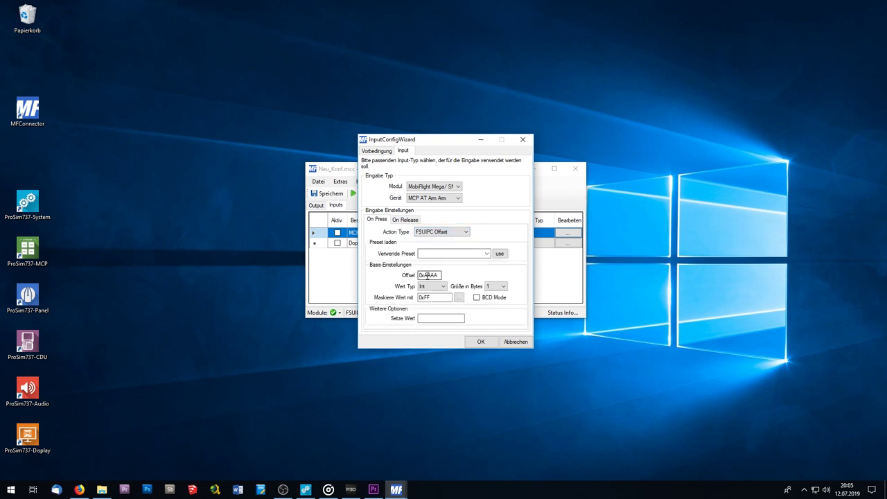
left_click_drag(424, 275, 439, 275)
type("66C0")
Mask the press action to 0x02 (bit 1 only) and set its value to 1
left_click(459, 298)
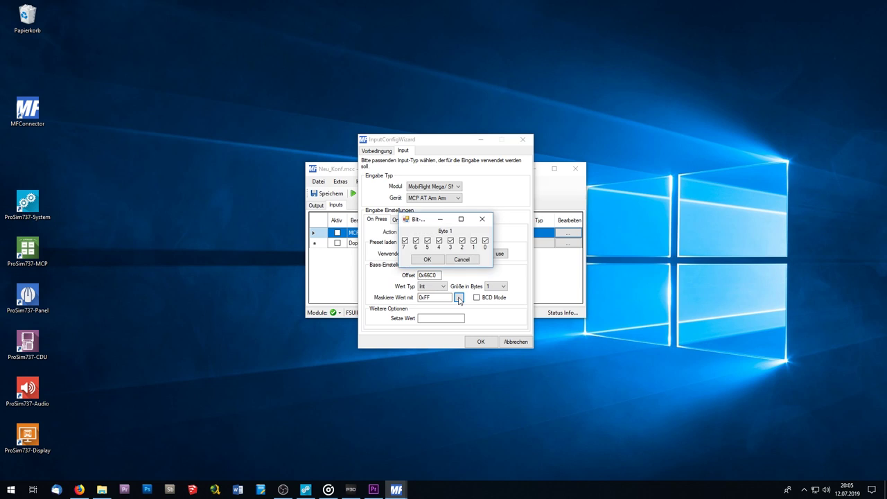
left_click(406, 241)
left_click(416, 241)
left_click(427, 241)
left_click(439, 241)
left_click(451, 241)
left_click(462, 241)
left_click(485, 241)
left_click(424, 260)
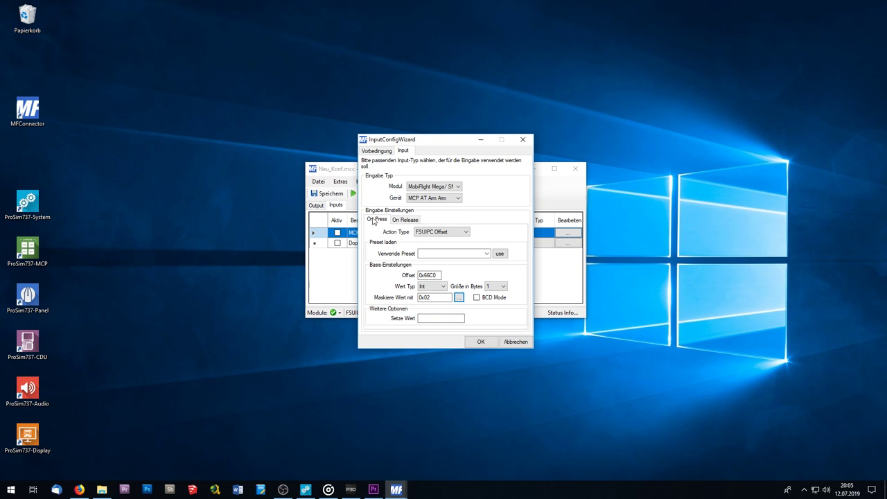
left_click(441, 319)
type("1")
Make the release action write the FSUIPC offset 0x66C0
left_click(407, 220)
left_click(423, 231)
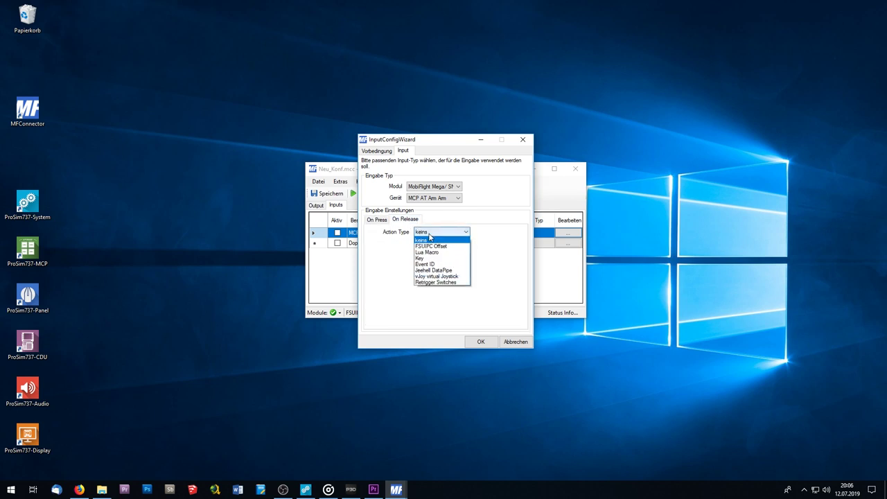
left_click(434, 247)
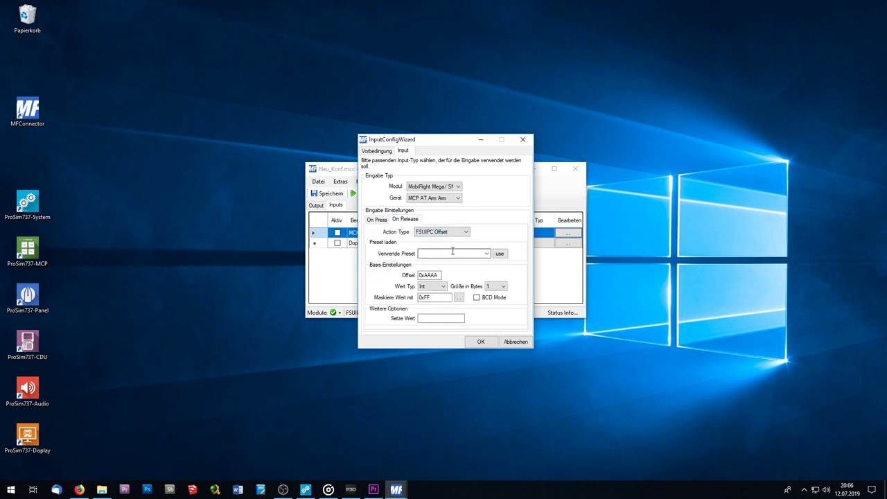
double_click(426, 275)
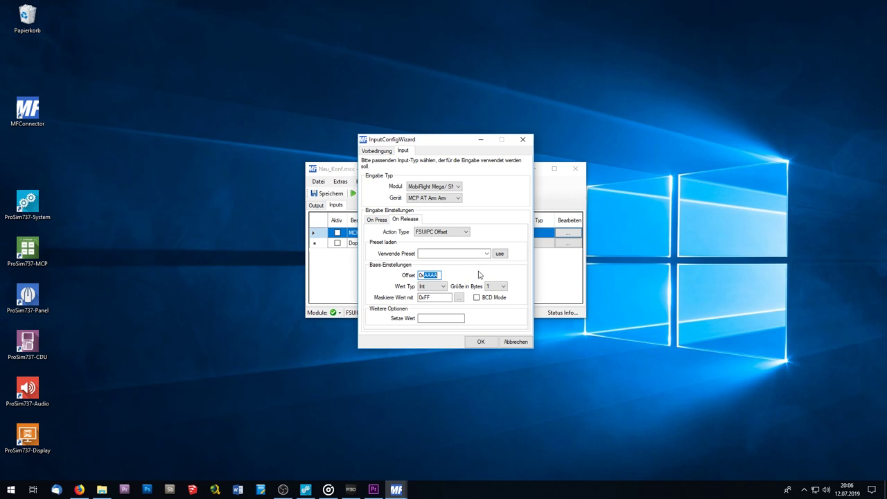
type("0x66C0")
Mask the release action to 0x02, set its value to 0, and save the input
left_click(459, 297)
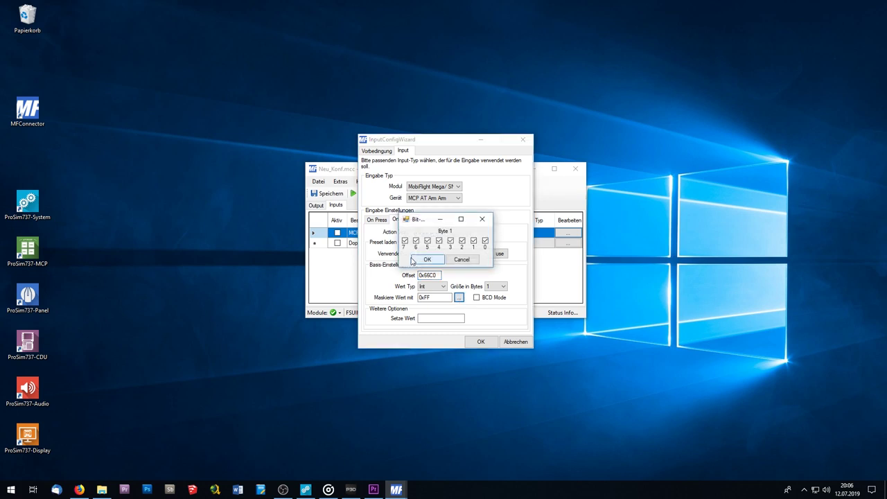
left_click(405, 241)
left_click(416, 241)
left_click(427, 240)
left_click(439, 240)
left_click(451, 240)
left_click(462, 241)
left_click(485, 240)
left_click(423, 261)
left_click(443, 318)
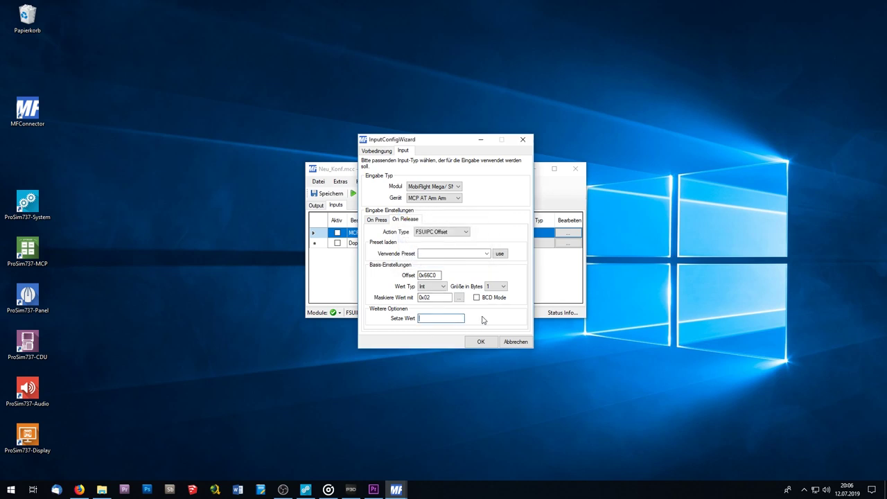
type("0")
left_click(481, 343)
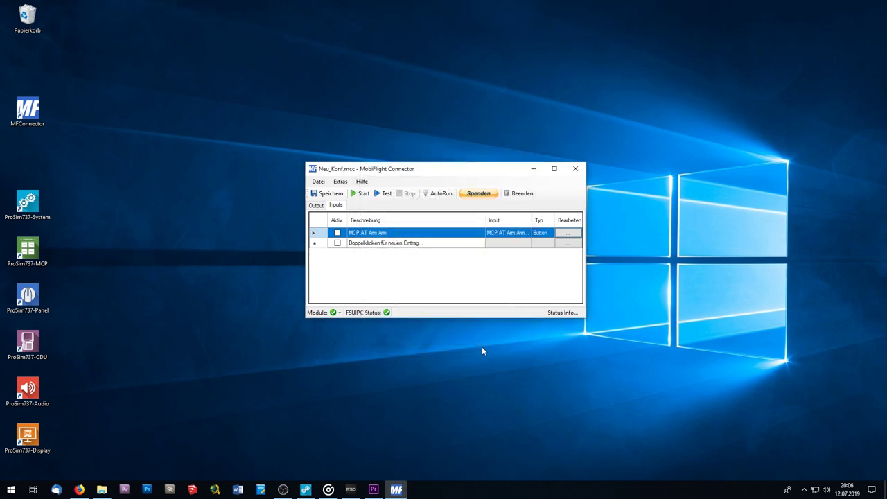
Enable the MCP AT Am Arm input and switch the aircraft to Prosim_AR_737_800_PRO_2018_KLM
left_click(338, 233)
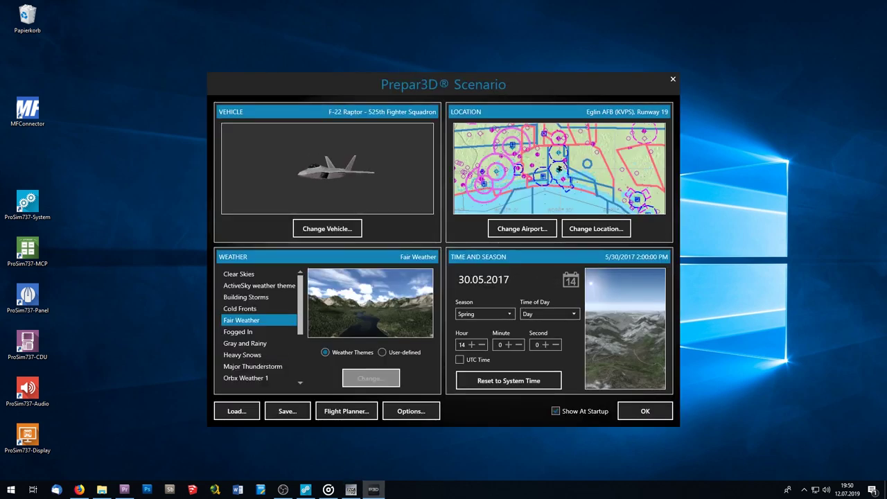
left_click(338, 229)
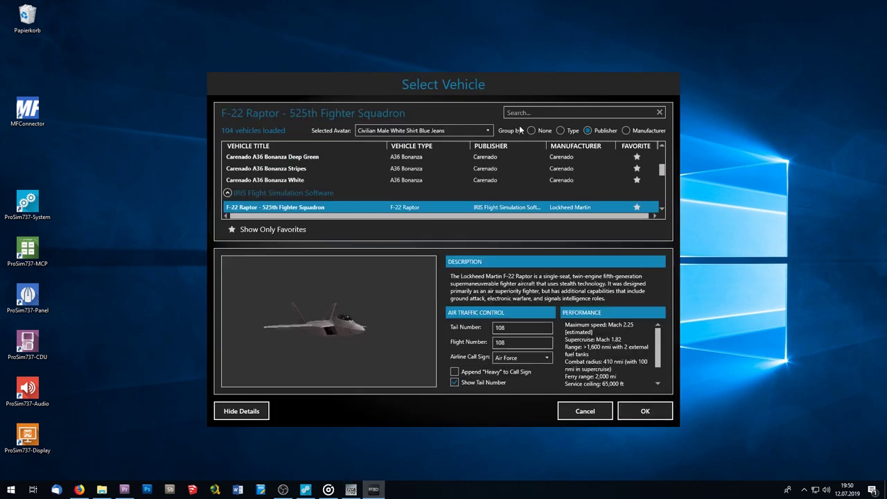
left_click(527, 112)
type("pros")
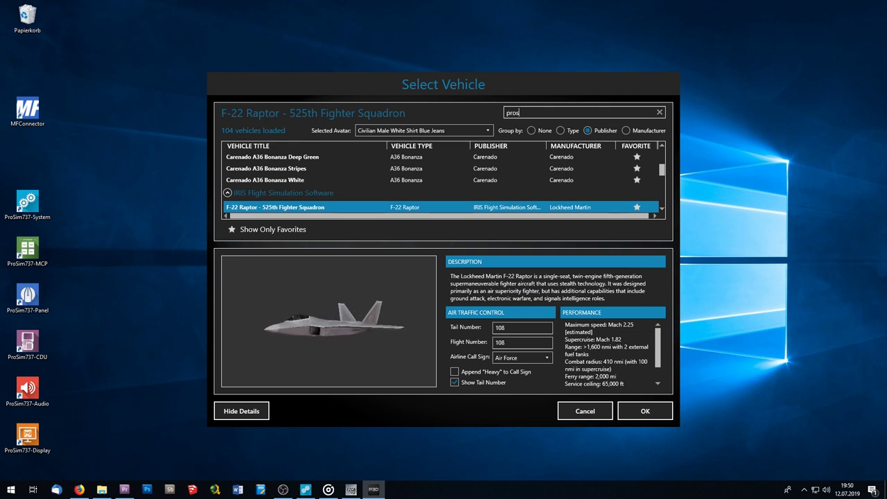
type("im")
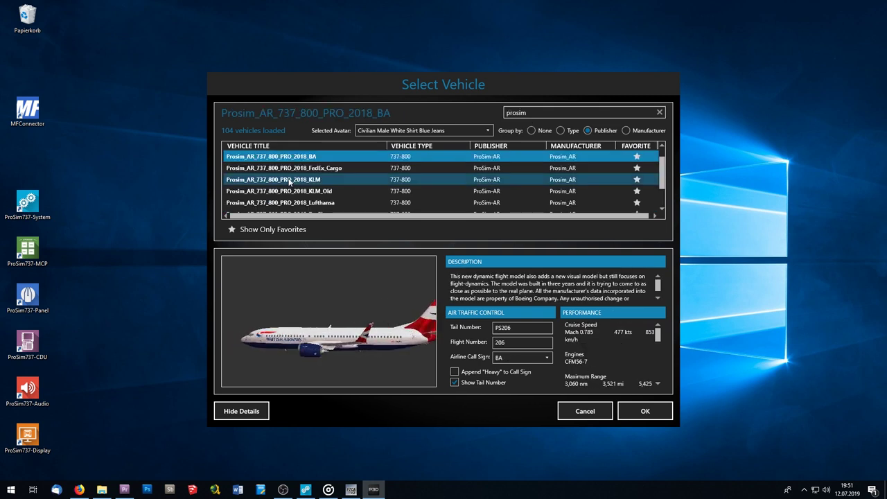
left_click(290, 182)
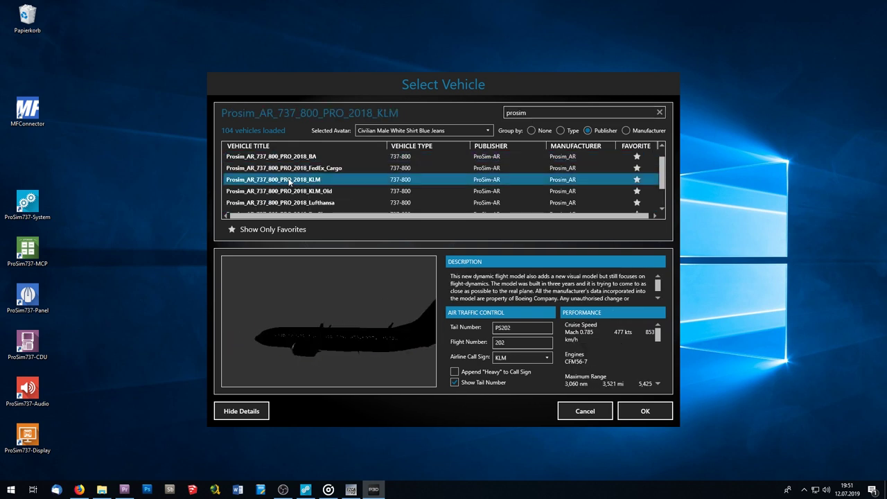
left_click(644, 412)
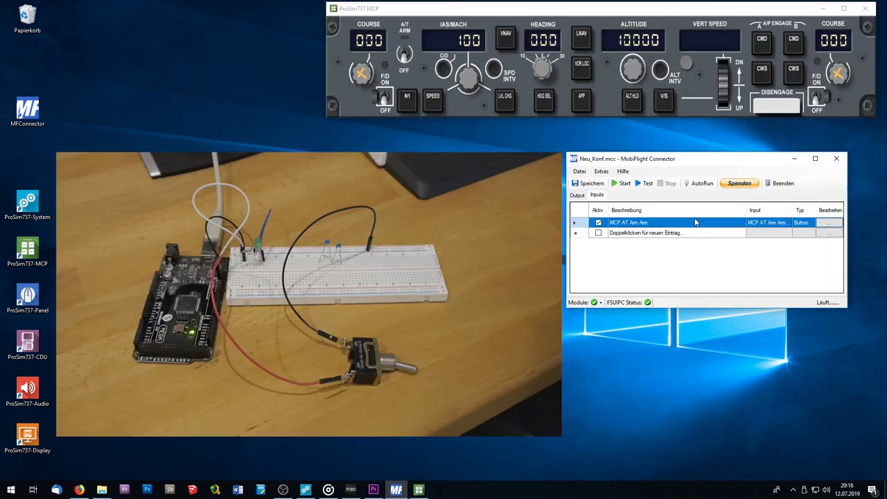
Start running the MobiFlight configuration to test the arm switch
left_click(621, 183)
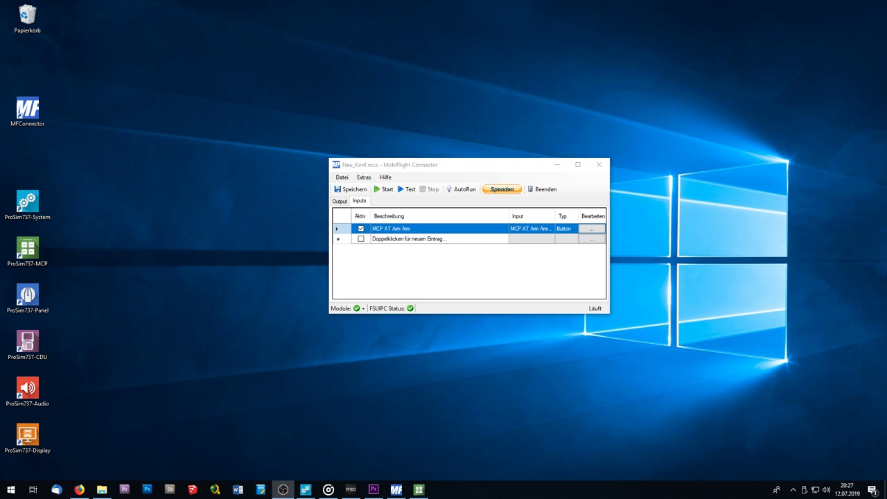
Select the MobiFlight Mega under MobiFlight Module settings and list the device types to add
left_click(363, 179)
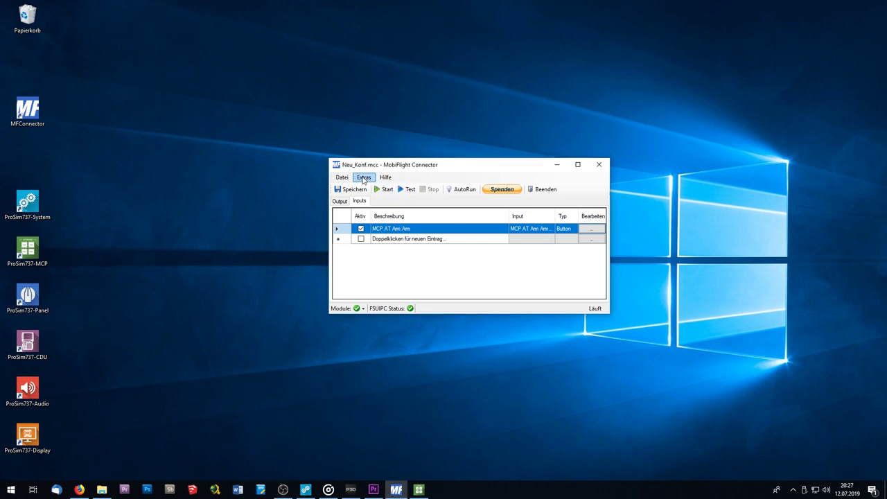
left_click(363, 179)
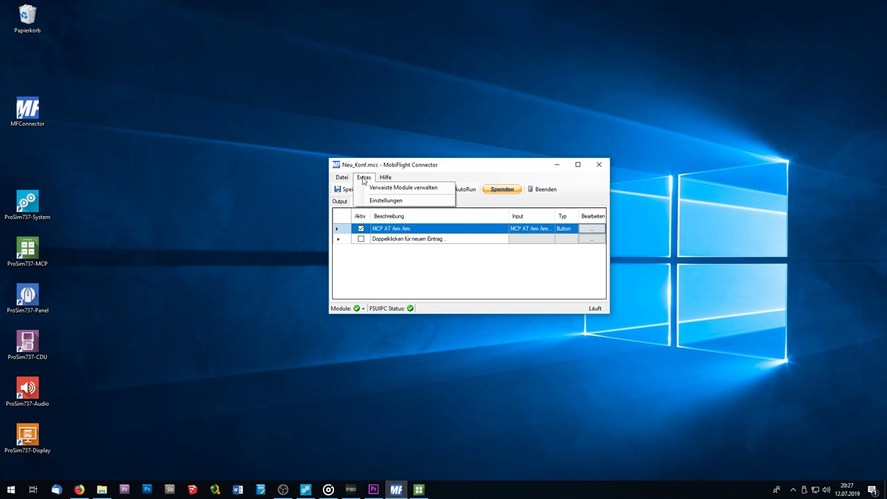
left_click(396, 203)
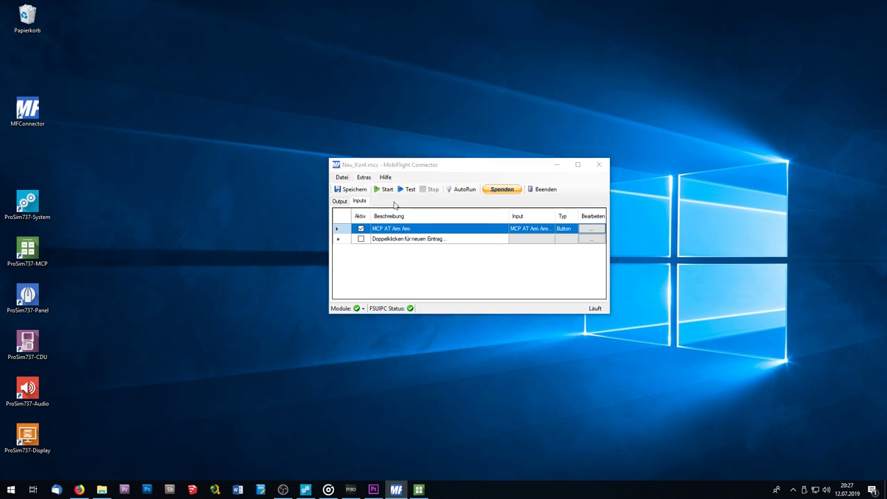
left_click(469, 150)
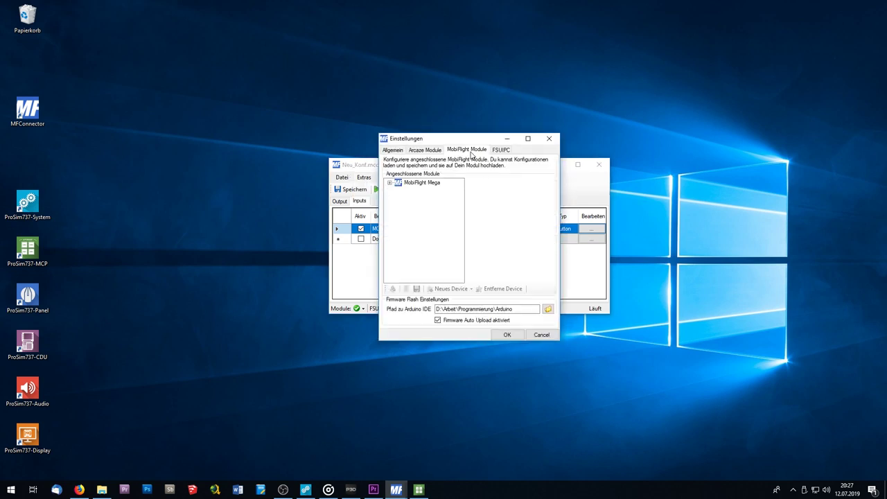
left_click(390, 182)
left_click(420, 183)
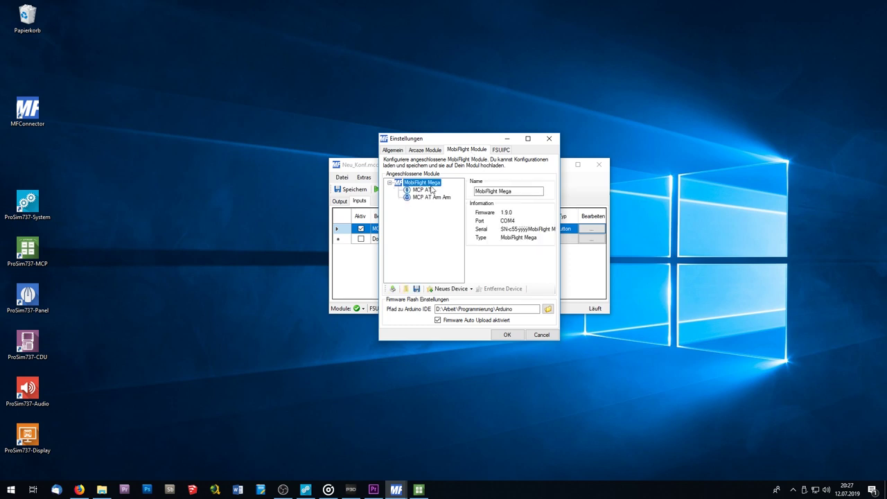
left_click(469, 290)
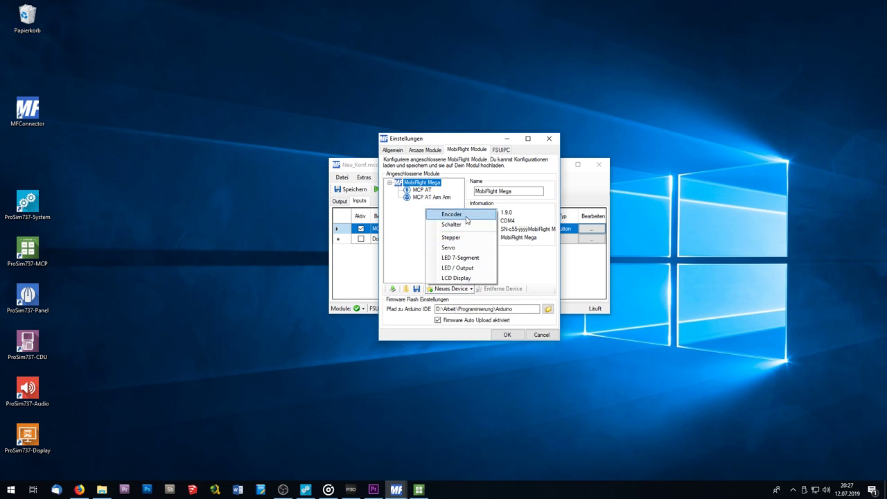
Add encoder 'MCP Cpt Crs Enc' on pins 10 and 11 with 2 detents per cycle
left_click(467, 217)
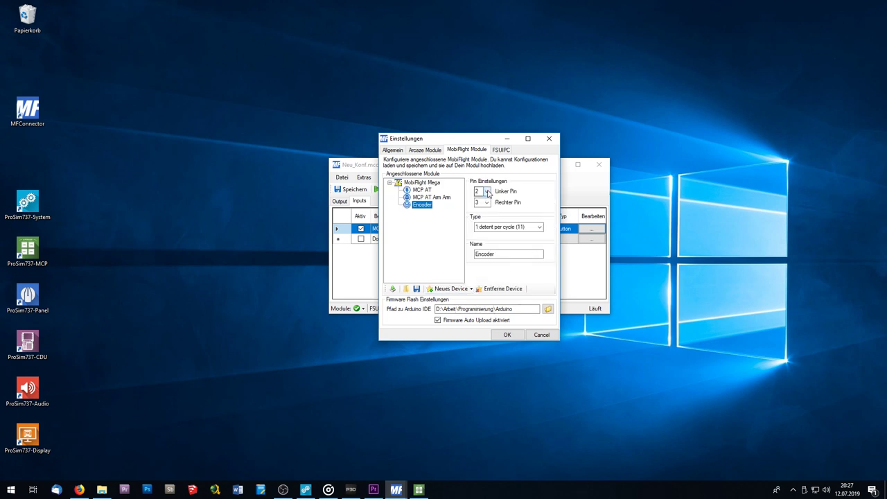
left_click(487, 192)
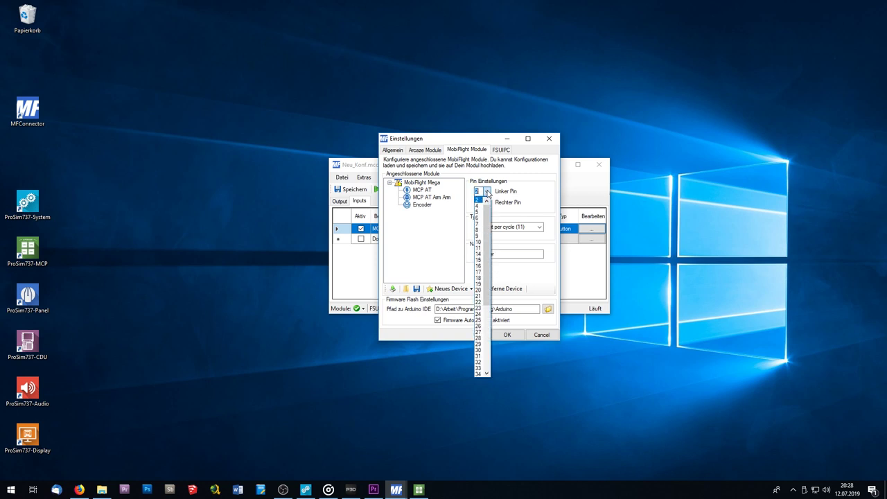
left_click(482, 243)
left_click(487, 203)
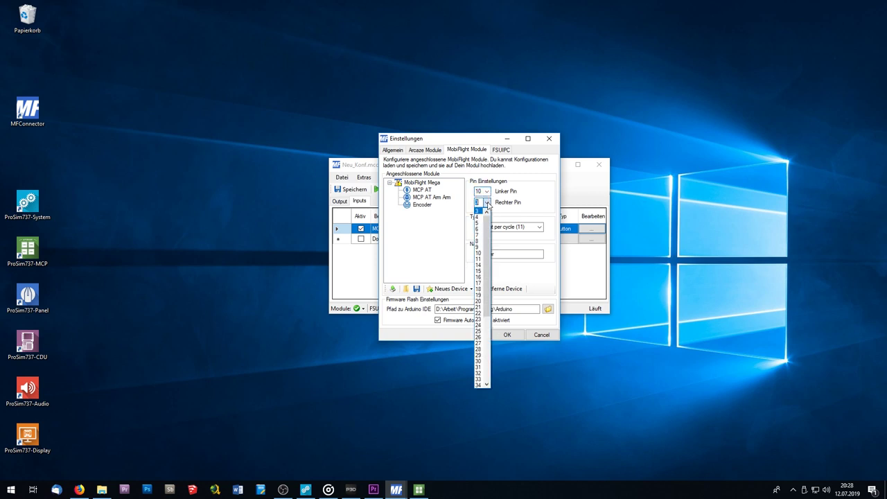
left_click(481, 259)
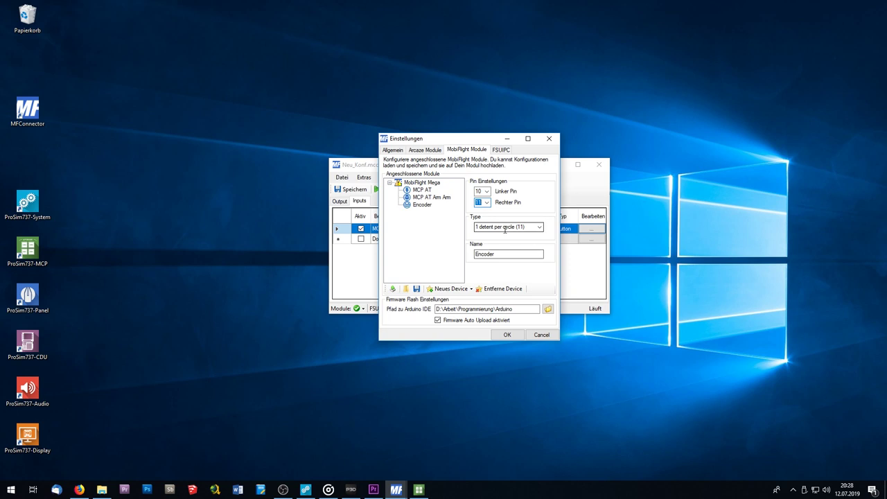
left_click(540, 228)
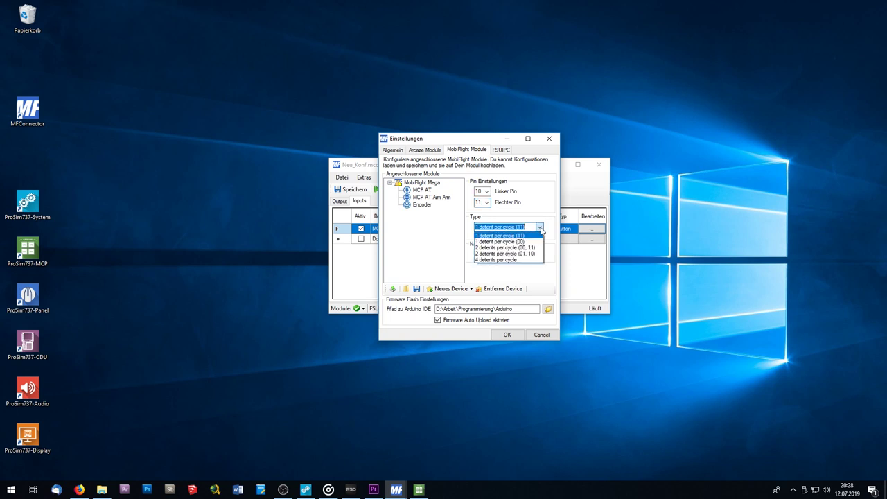
left_click(522, 255)
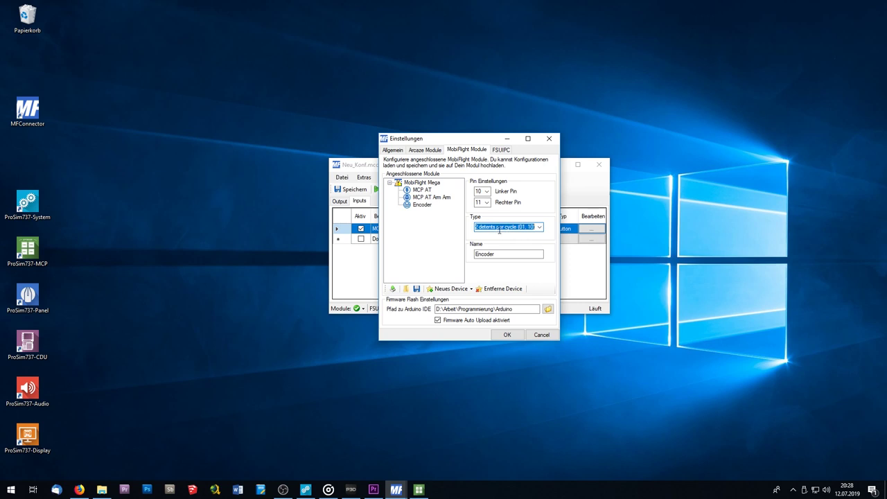
double_click(509, 253)
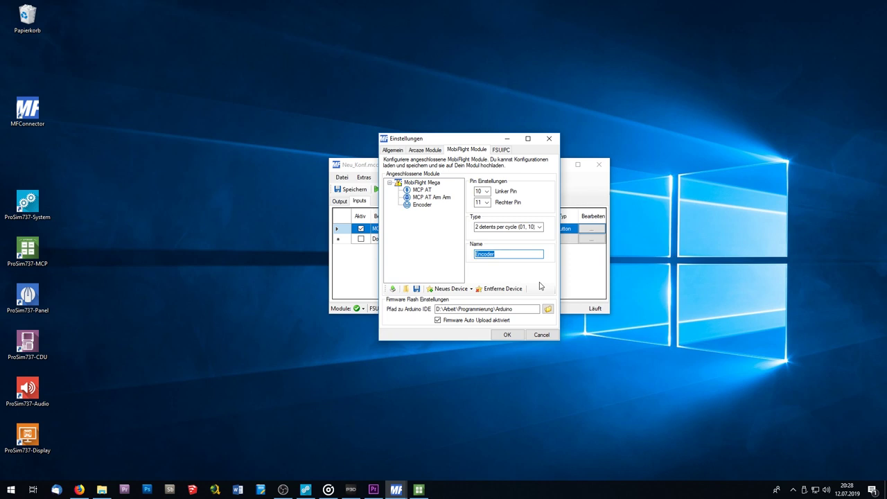
type("MCP Cpt Crs Enc")
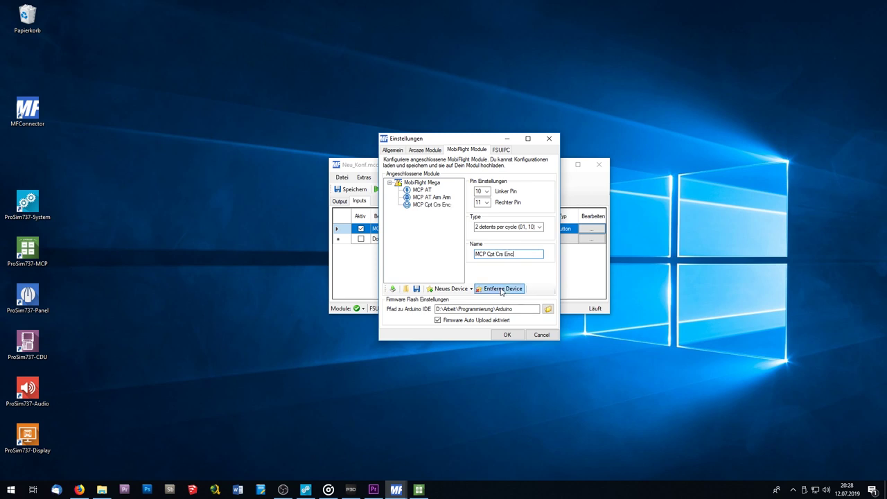
Upload the new configuration to the Mega and close the settings
left_click(392, 290)
left_click(454, 272)
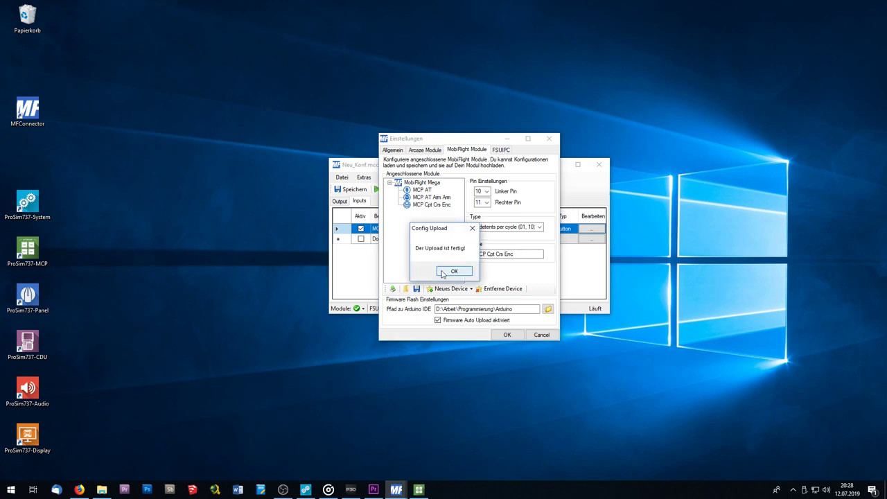
left_click(443, 273)
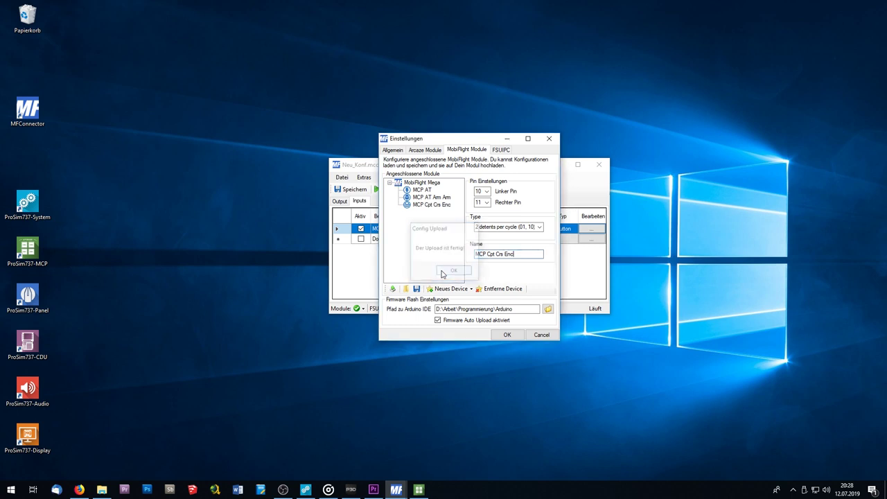
left_click(509, 335)
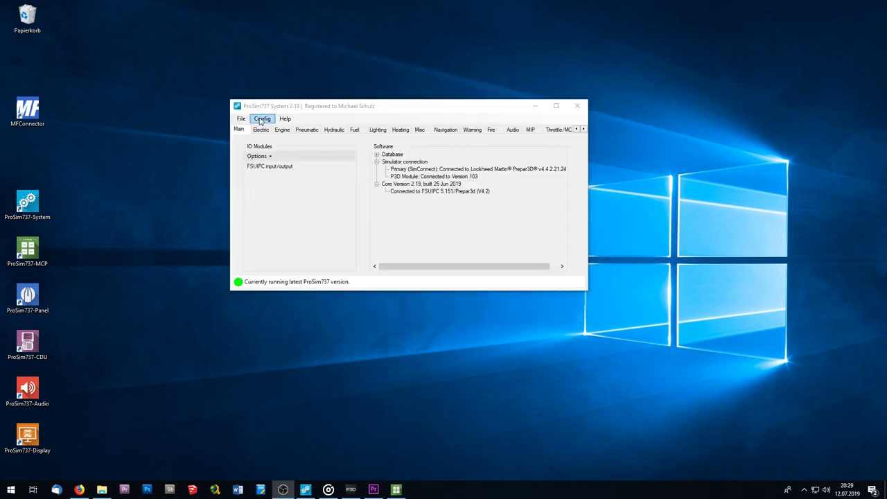
Filter ProSim737's Combined config input list for 'mcp'
left_click(262, 120)
left_click(261, 120)
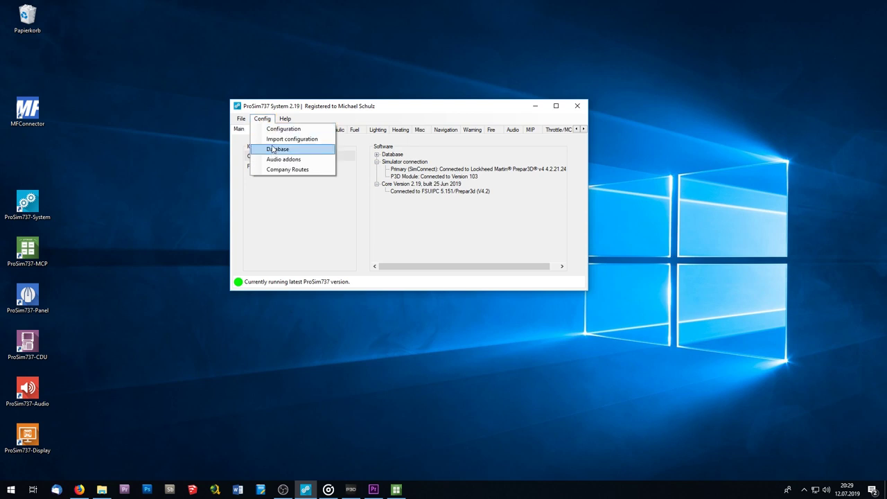
left_click(297, 129)
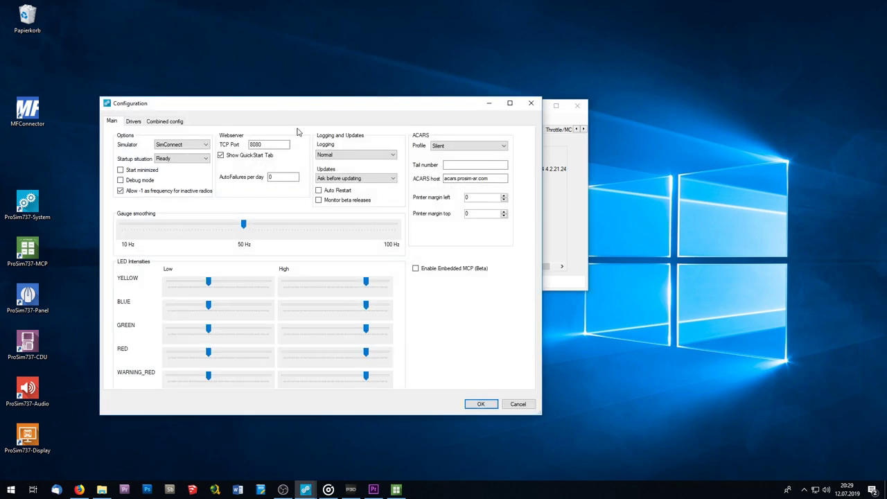
left_click(164, 122)
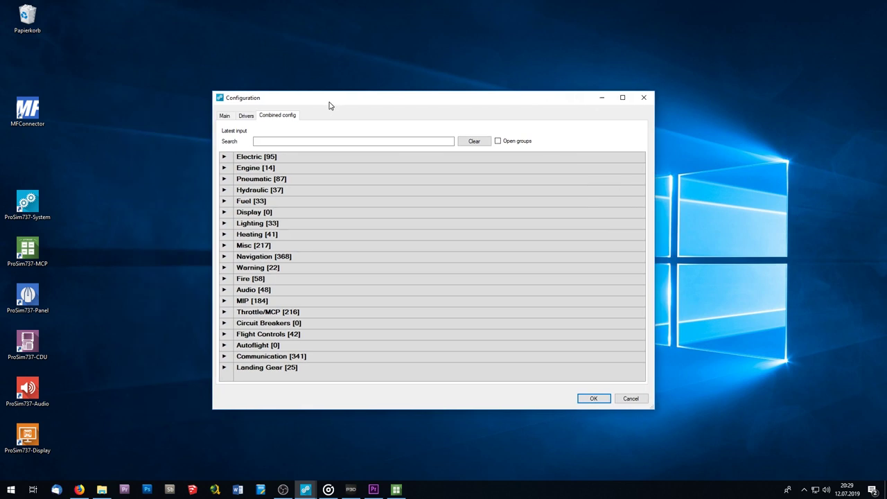
left_click(322, 115)
type("mcp")
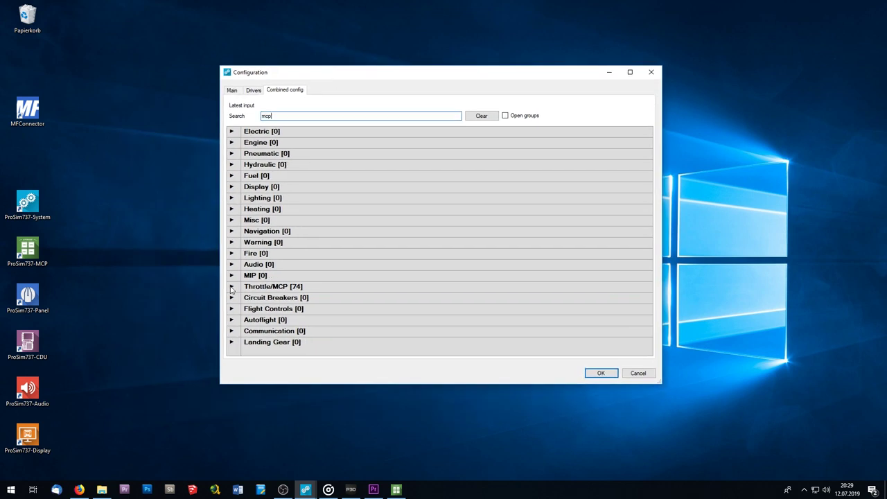
Connect the MCP COURSE 1 VAL encoder via FSUIPC 16 bit S at offset 0x66C1
left_click(232, 287)
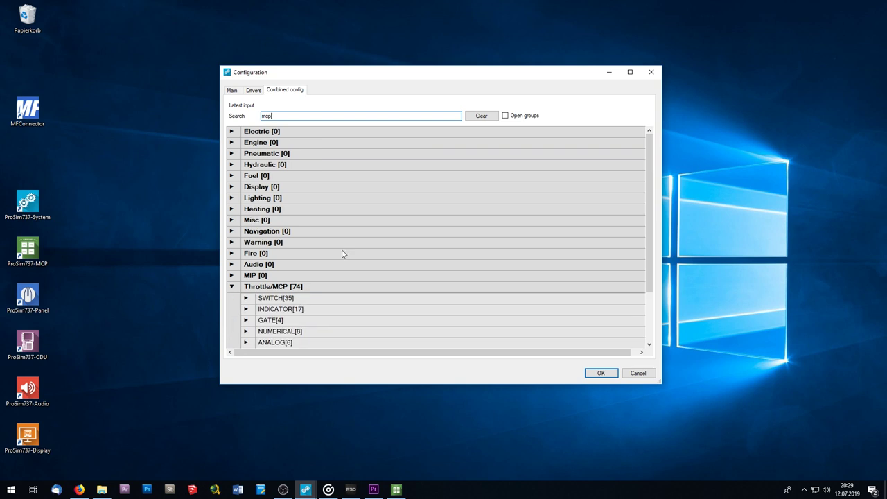
scroll(343, 252, "down", 2)
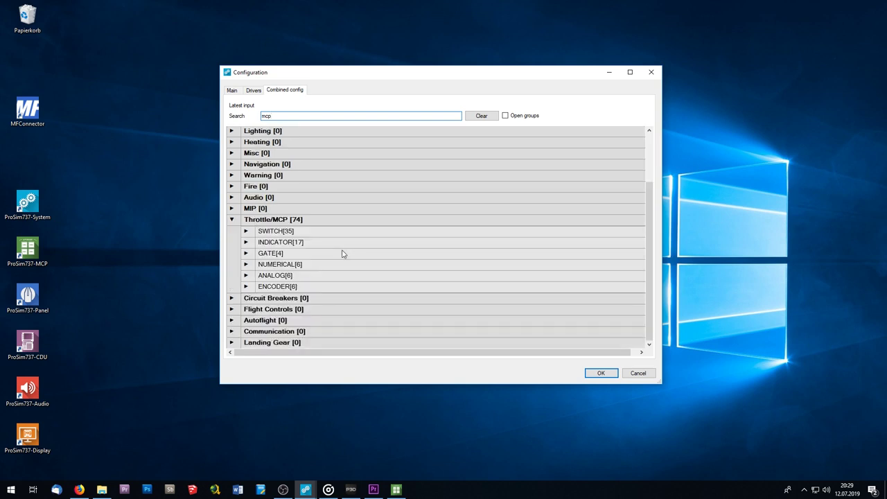
left_click(247, 287)
scroll(356, 270, "down", 2)
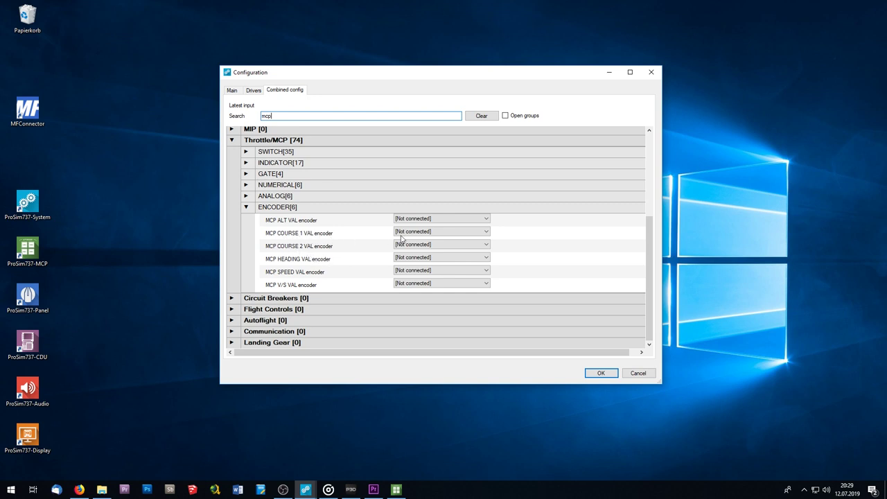
left_click(455, 237)
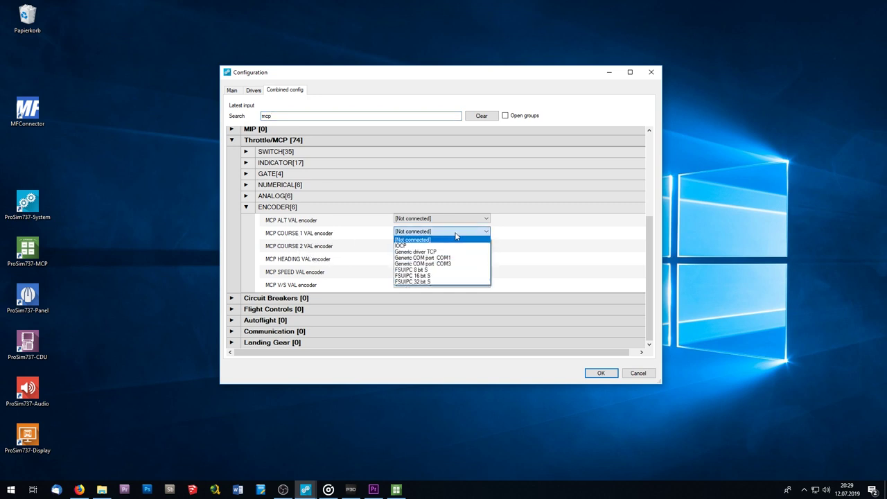
left_click(423, 277)
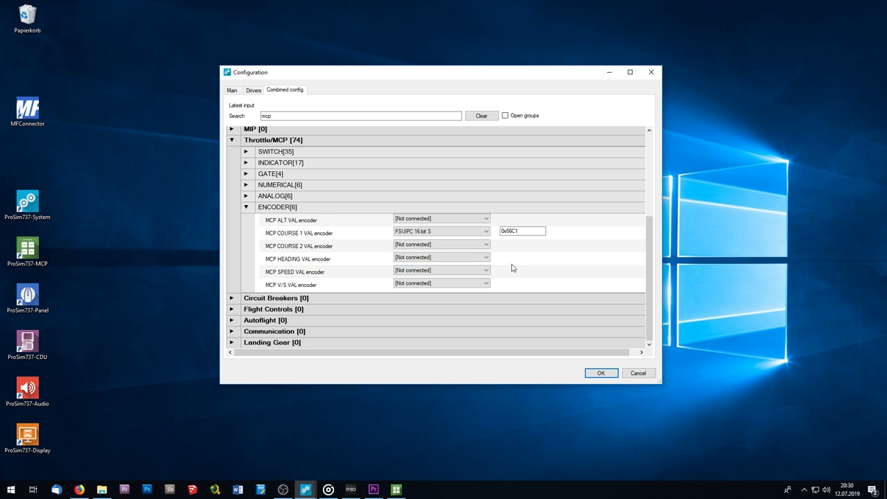
left_click(516, 231)
Close the settings and add a new input row described 'MCP Cpt Crs Enc'
left_click(599, 372)
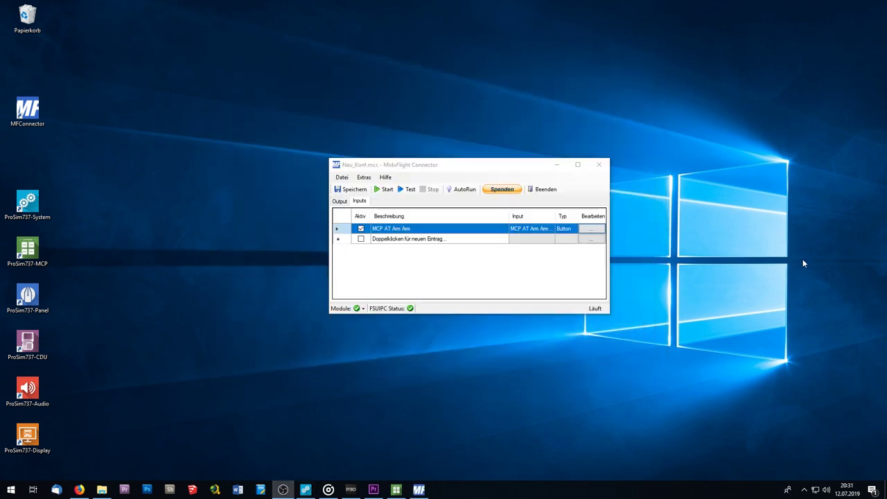
left_click(389, 241)
left_click(388, 240)
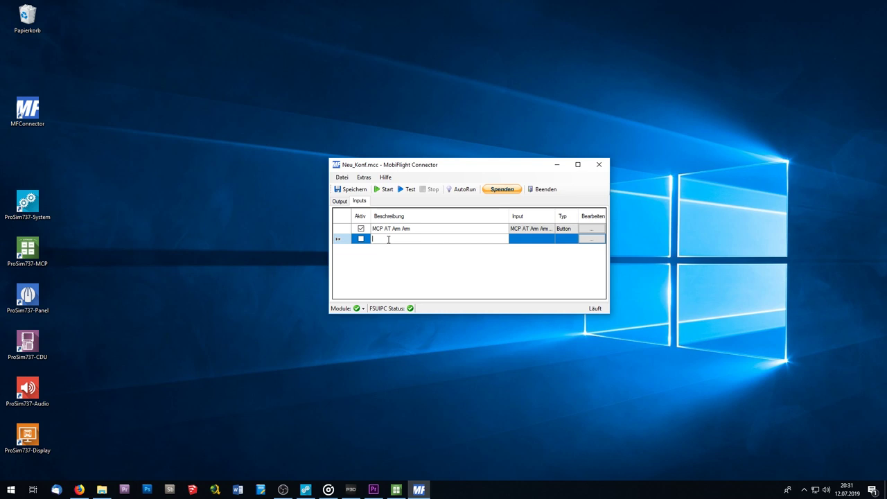
type("I")
type("MCP C")
type("pt Crs Enc")
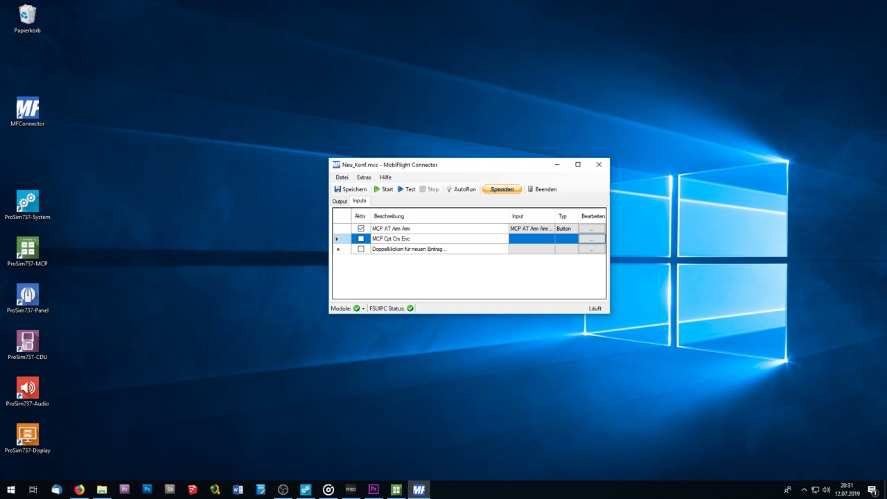
Assign the MobiFlight Mega's MCP Cpt Crs Enc encoder to the new input
left_click(591, 240)
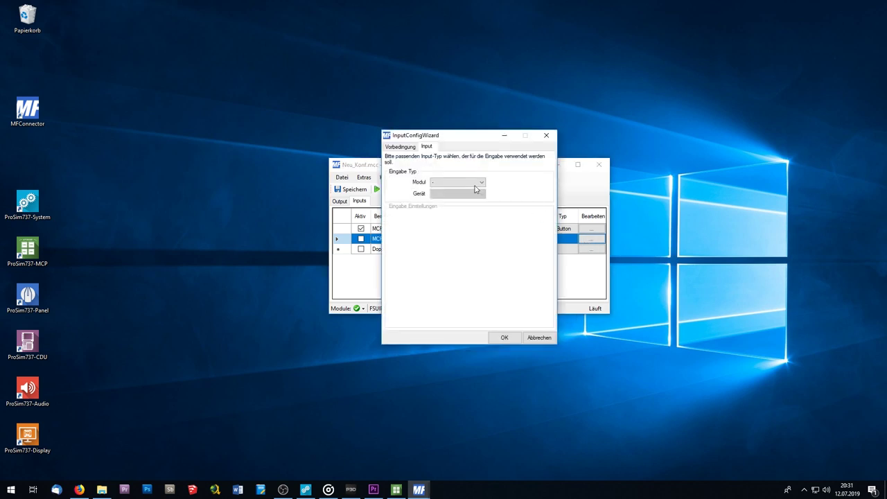
left_click(476, 183)
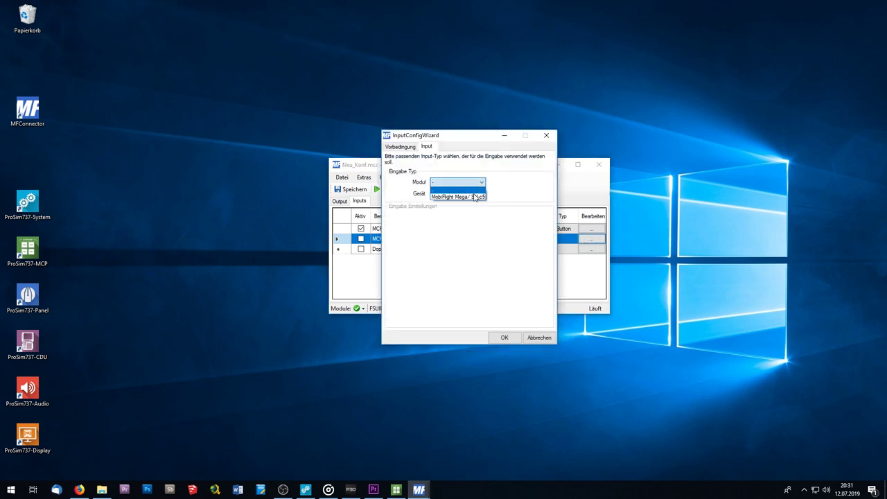
left_click(476, 196)
left_click(476, 196)
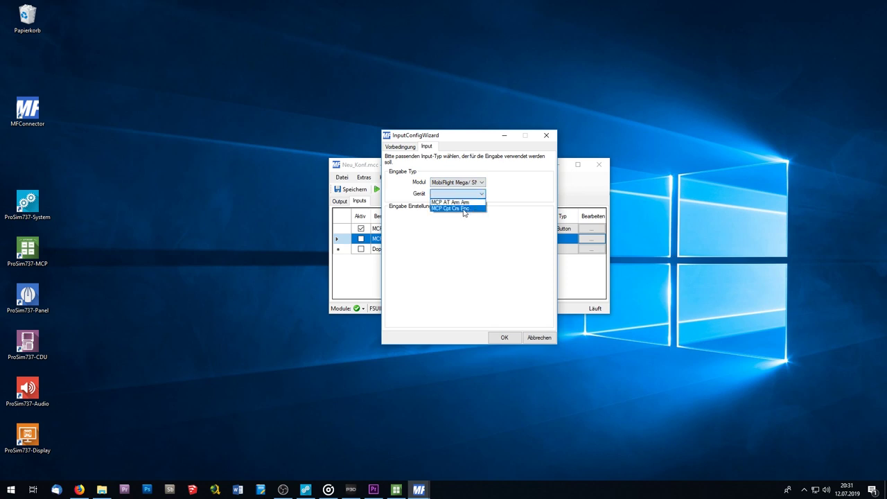
left_click(476, 211)
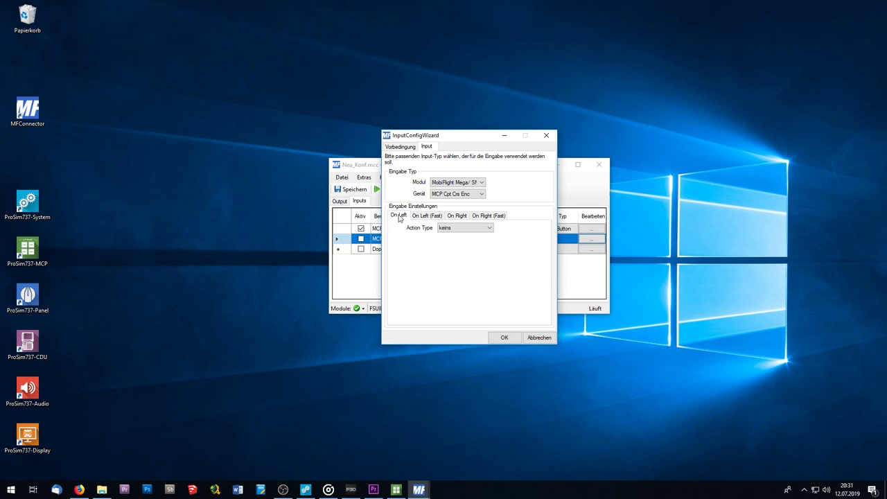
Make the encoder's left turn write -1 as a 2-byte value to FSUIPC offset 0x66C1
left_click(450, 229)
key("Down")
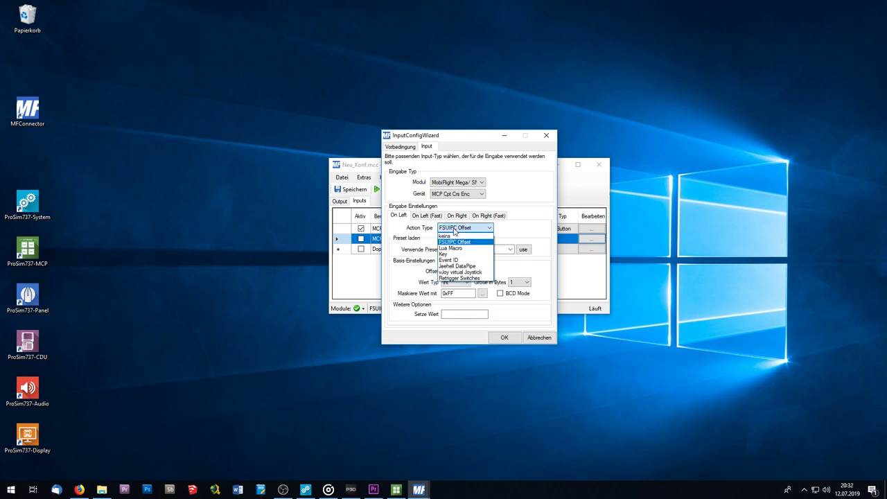
left_click(474, 244)
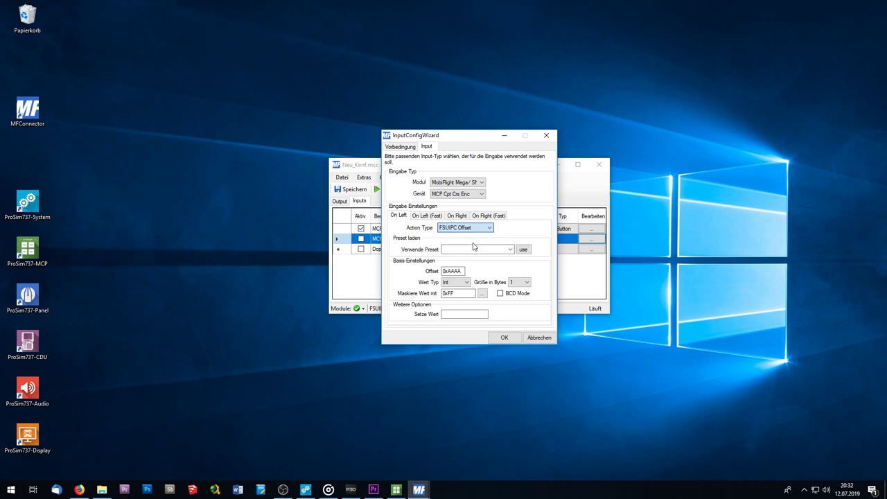
left_click(450, 271)
left_click_drag(449, 271, 485, 271)
type("66C1")
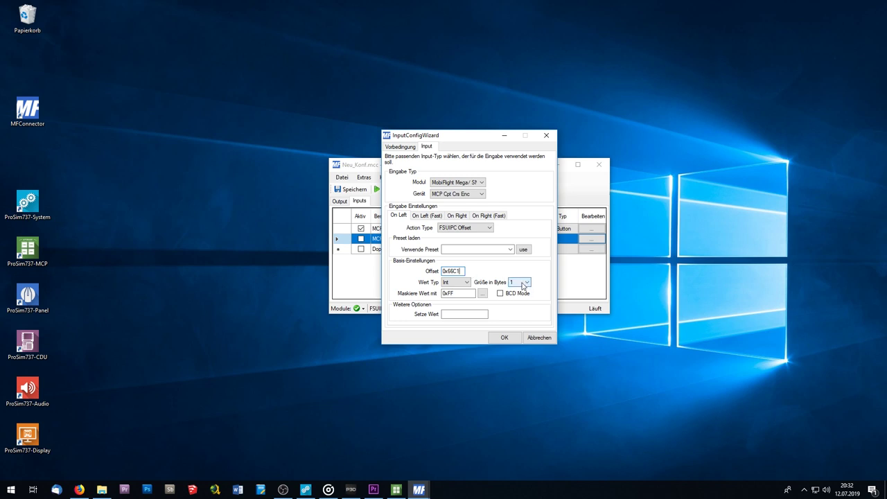
left_click(523, 284)
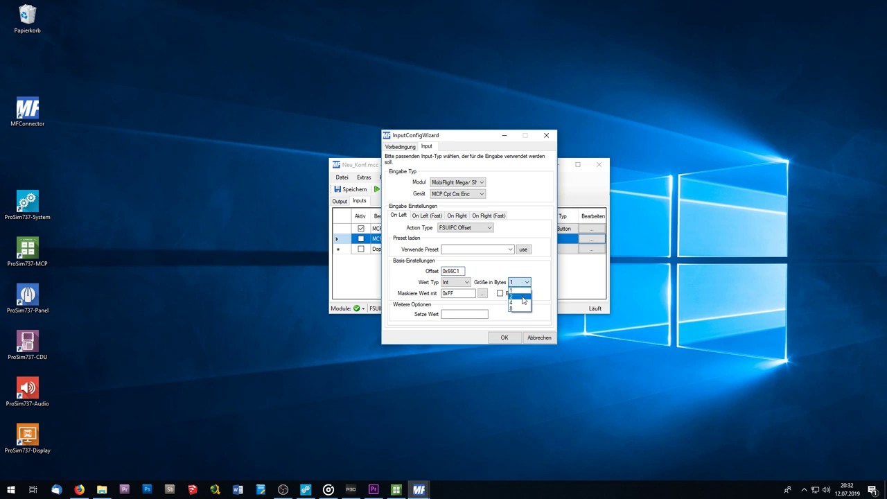
left_click(523, 298)
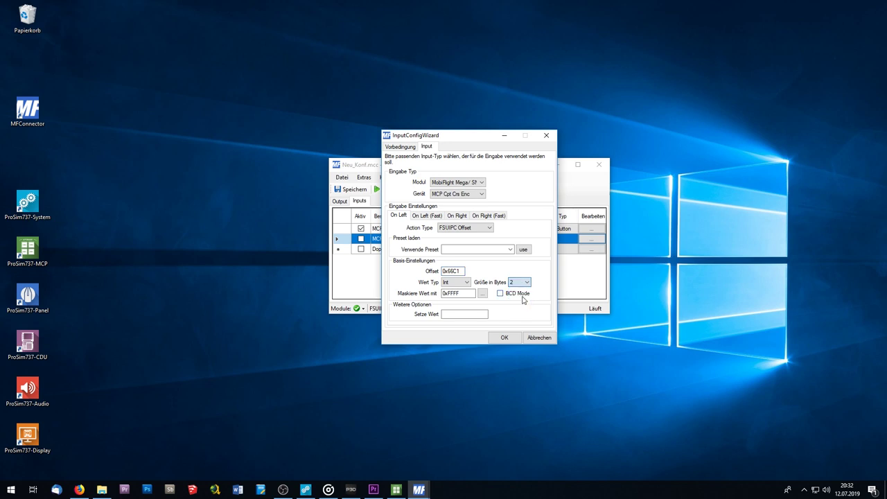
left_click(458, 314)
type("-1")
Make the fast left turn write -10 as a 2-byte value to FSUIPC offset 0x66C1
left_click(431, 218)
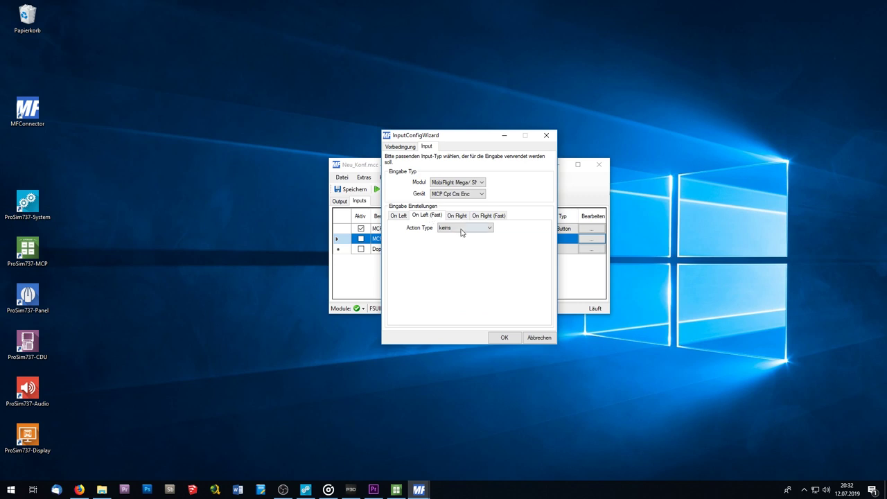
left_click(461, 228)
left_click(461, 243)
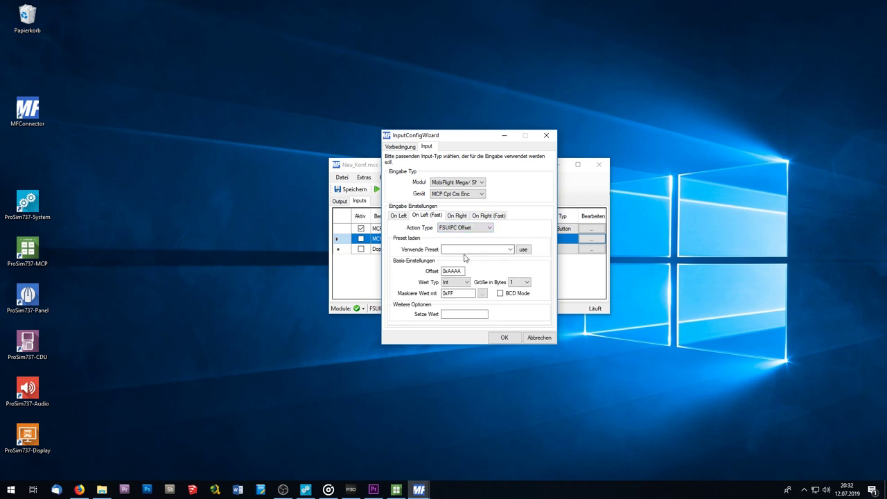
left_click_drag(448, 271, 475, 268)
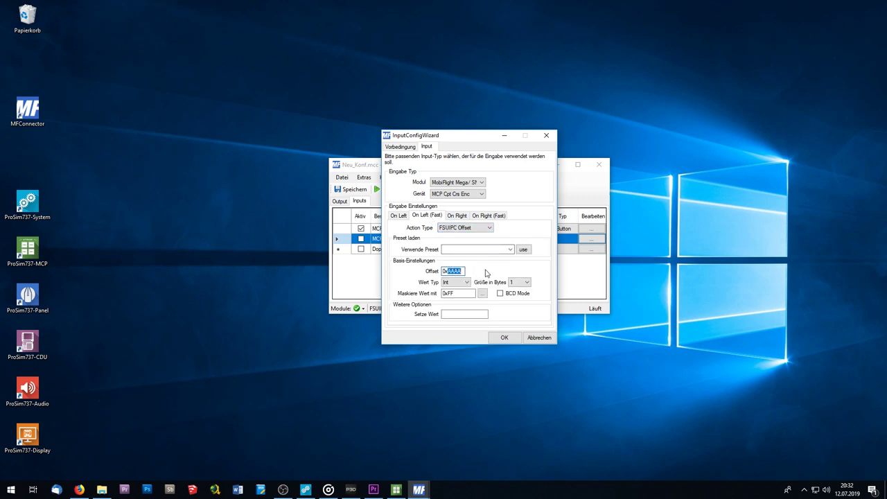
type("66C1")
left_click(517, 282)
left_click(515, 300)
type("-10")
Set the right turn to write 1 as a 2-byte value to FSUIPC offset 0x66C1
left_click(457, 216)
left_click(464, 227)
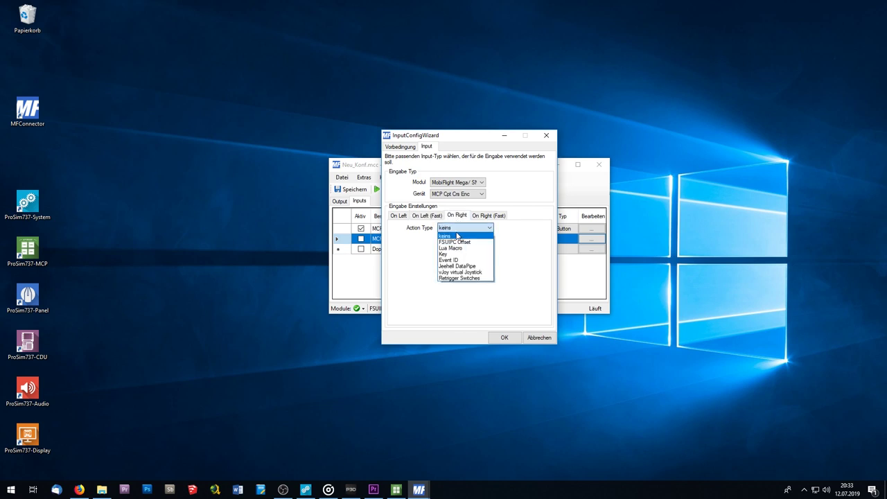
left_click(455, 242)
left_click_drag(449, 271, 466, 271)
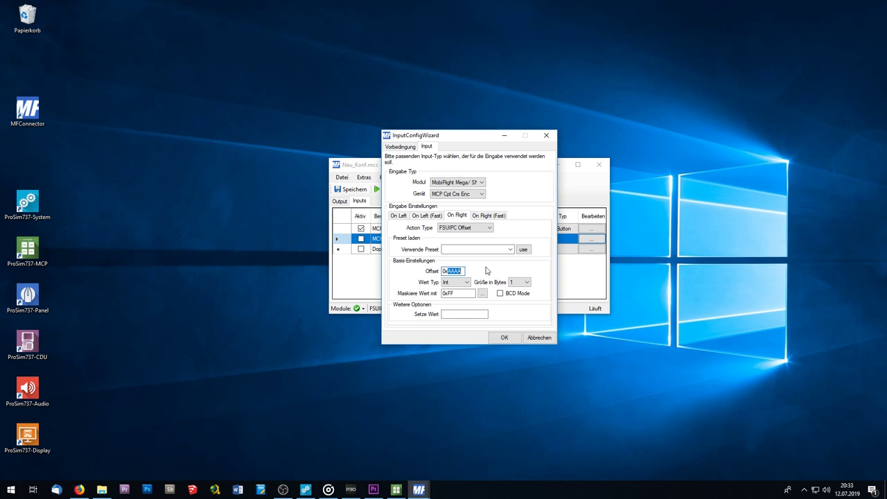
type("66C1")
left_click(527, 286)
left_click(518, 296)
left_click(462, 315)
Point the fast right turn at 2-byte FSUIPC offset 0x66C1
left_click(490, 215)
left_click(463, 228)
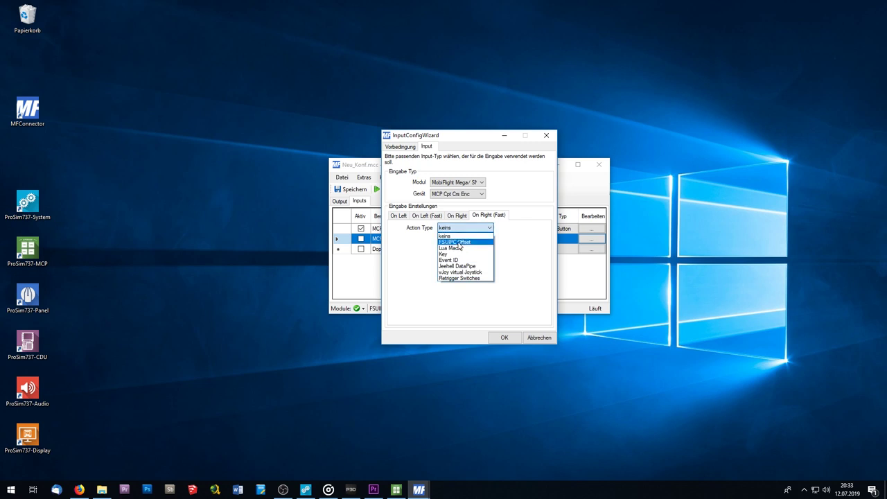
left_click(459, 243)
left_click_drag(448, 271, 489, 271)
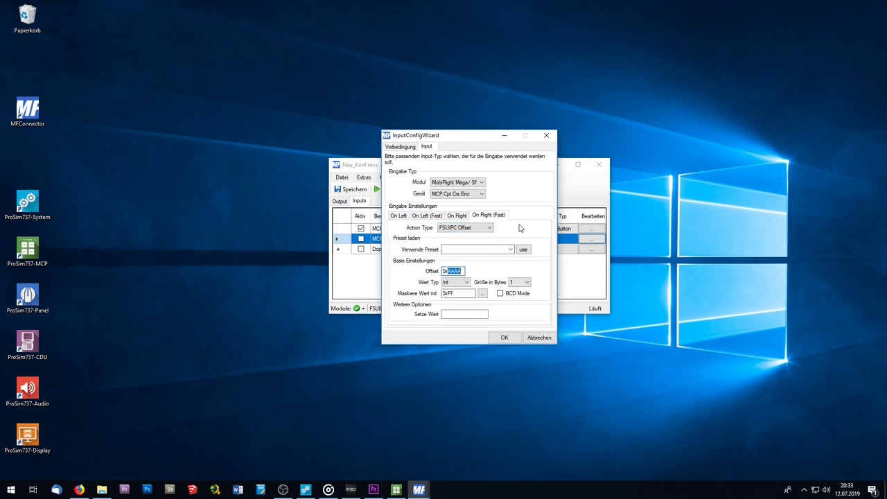
type("66C1")
left_click(519, 282)
left_click(517, 292)
left_click(469, 315)
Enter 10 as the fast right-turn value, save the encoder mapping, and start the configuration
type("10")
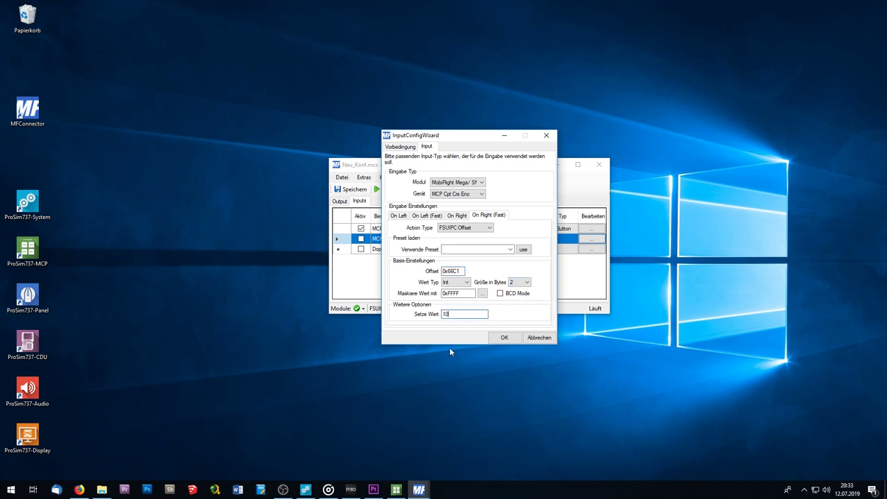
left_click(504, 338)
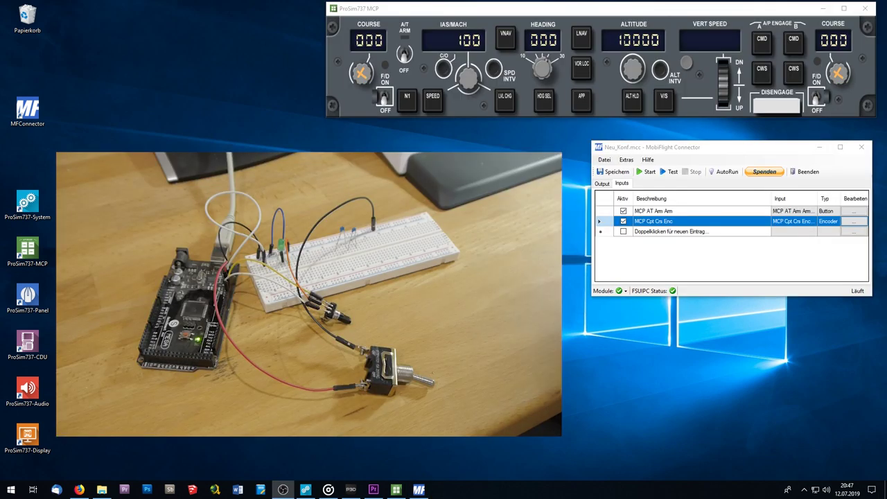
left_click(647, 172)
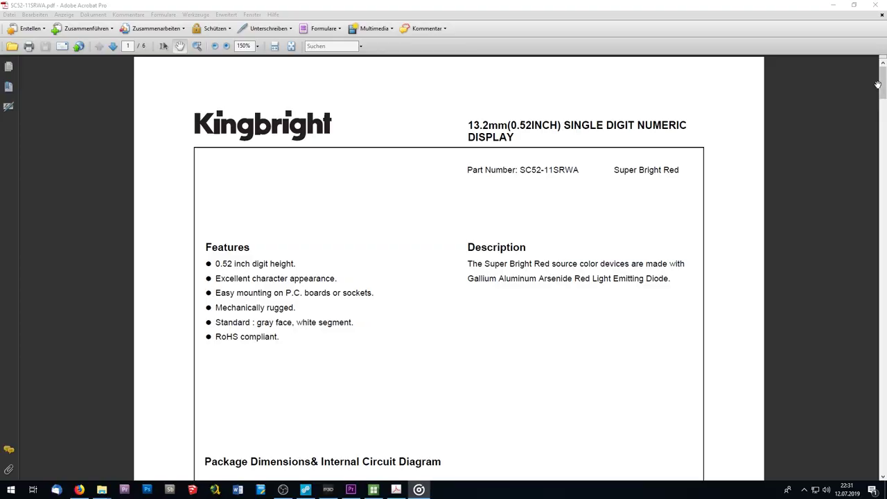
Scroll the SC52-11SRWA datasheet to its package dimensions and internal circuit diagram
left_click_drag(885, 99, 878, 111)
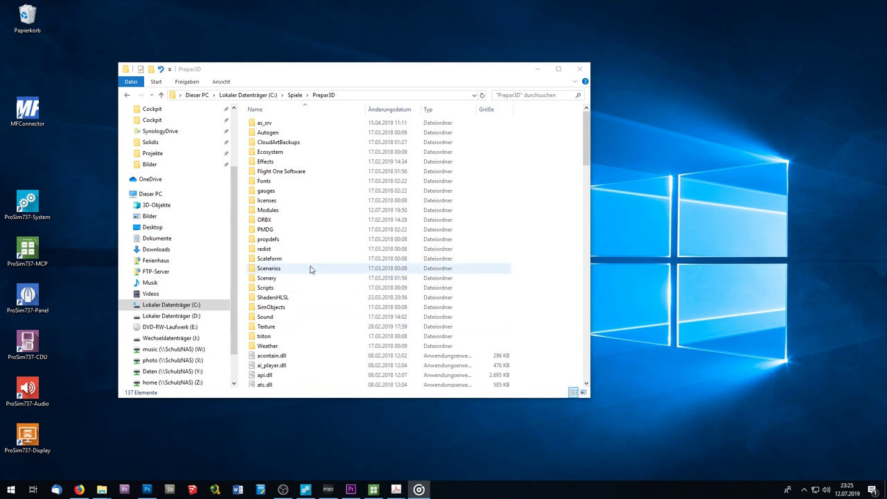
Go into Prepar3D's Modules folder and then its FSUIPC Documents folder
double_click(283, 215)
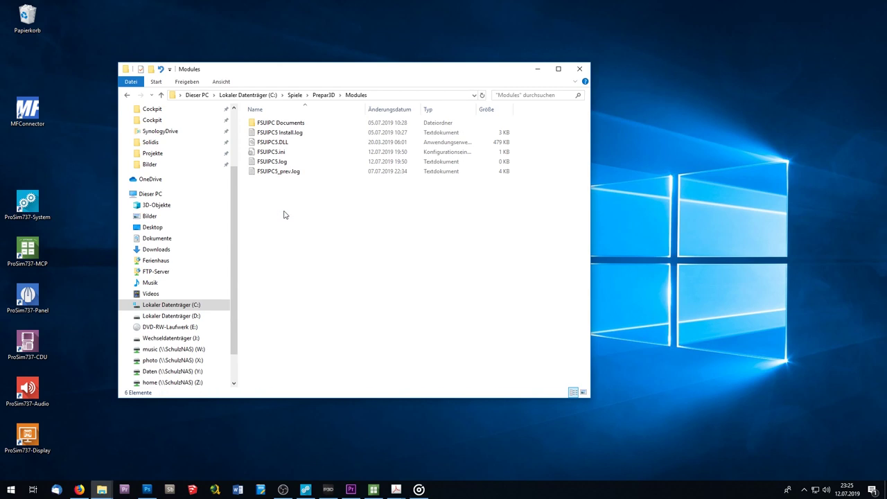
left_click(287, 125)
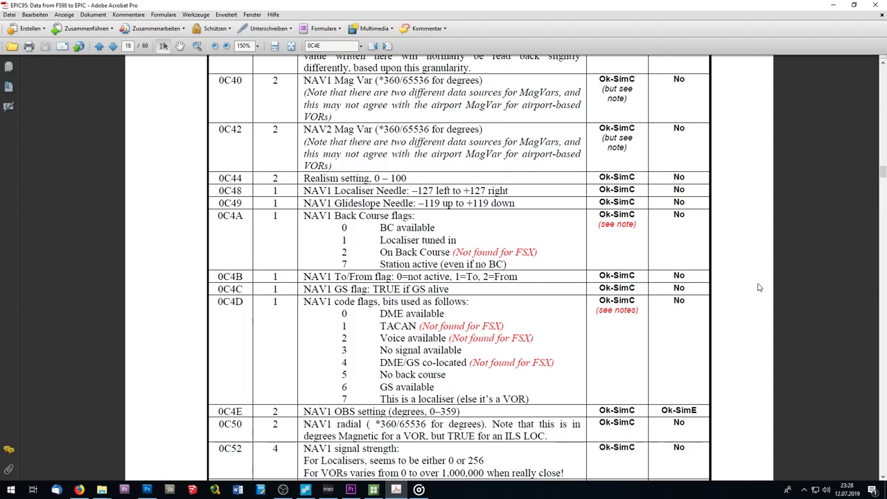
Highlight the 0C4E NAV1 OBS setting row in the offsets table, then switch programs
scroll(748, 286, "down", 4)
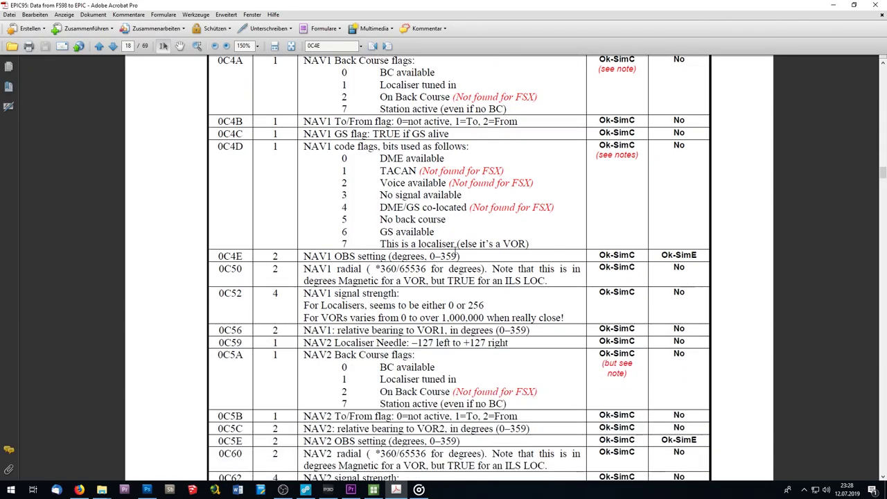
left_click_drag(219, 256, 460, 260)
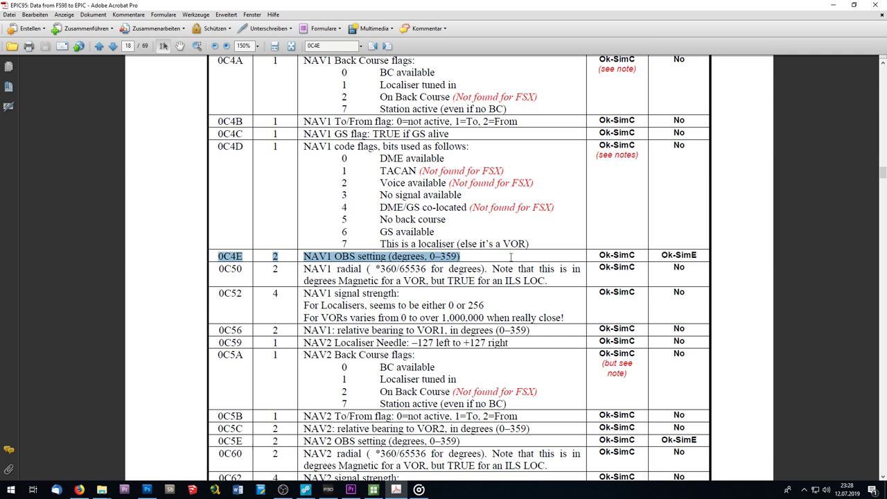
key("alt+Tab")
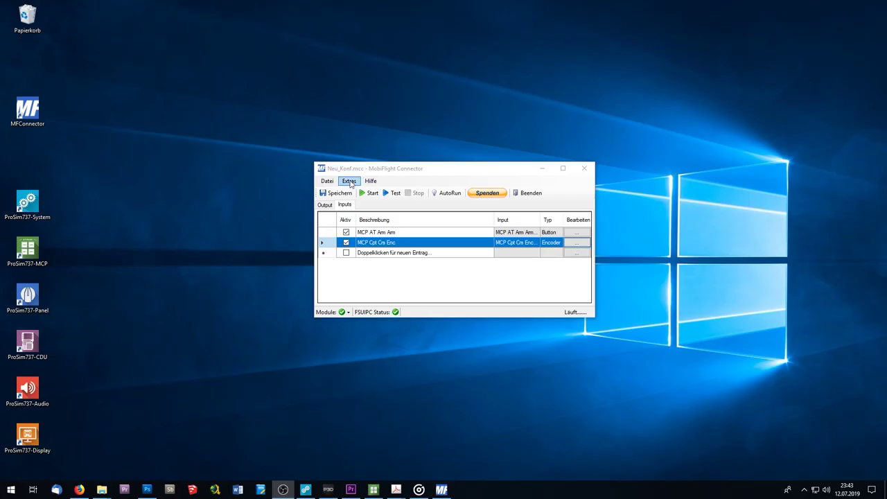
Add an LED 7-segment display module to the connected MobiFlight Mega board
left_click(349, 181)
left_click(378, 204)
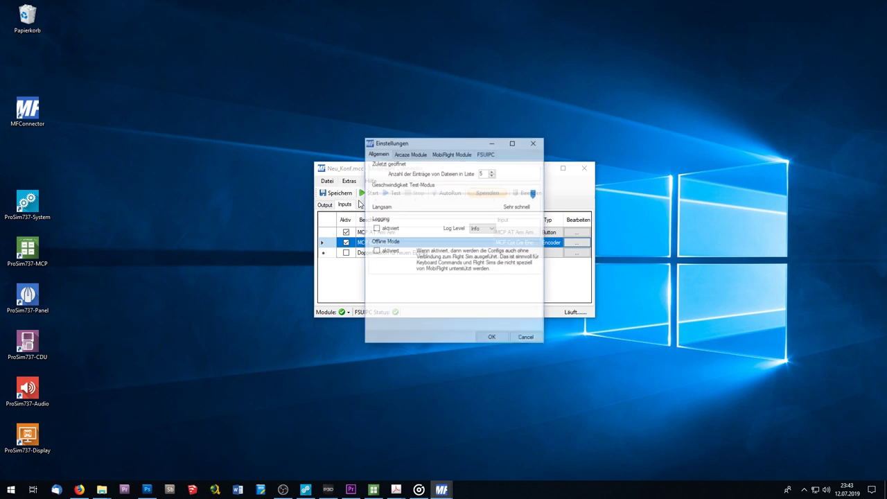
left_click(451, 153)
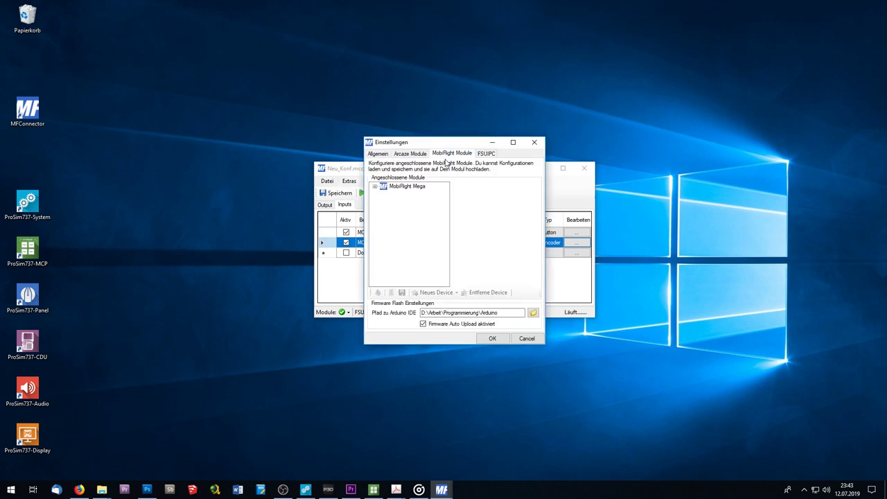
left_click(419, 188)
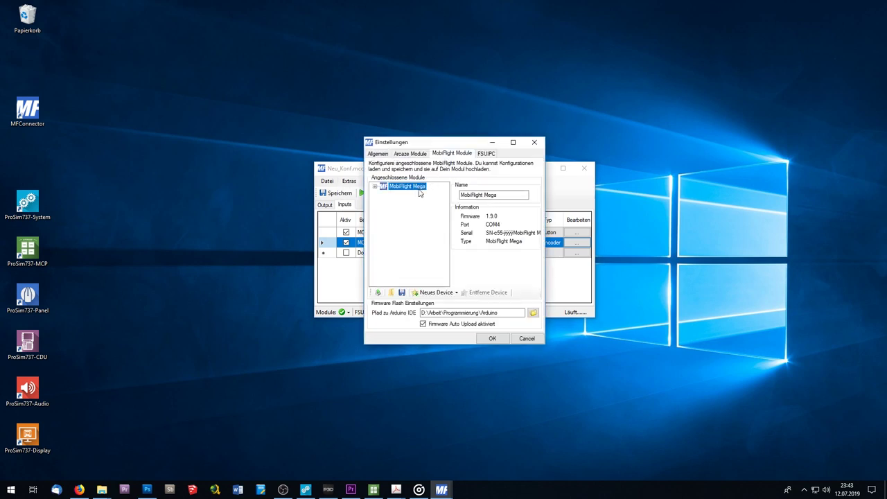
left_click(453, 293)
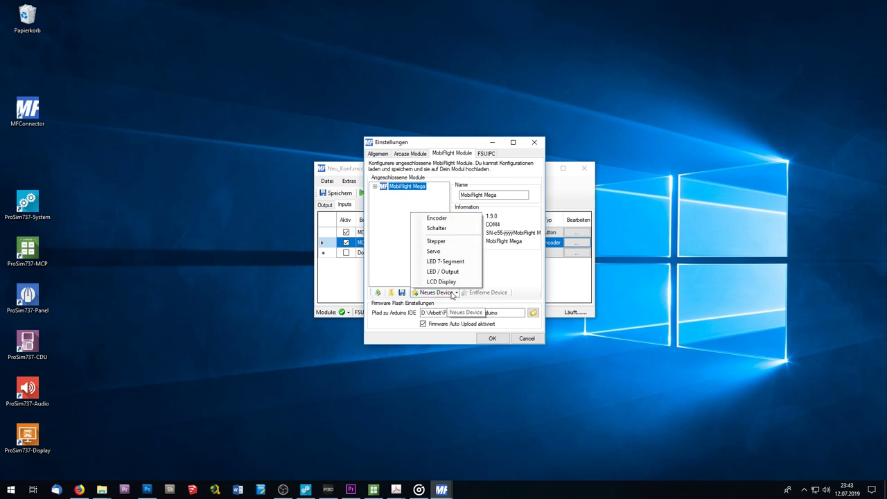
left_click(469, 263)
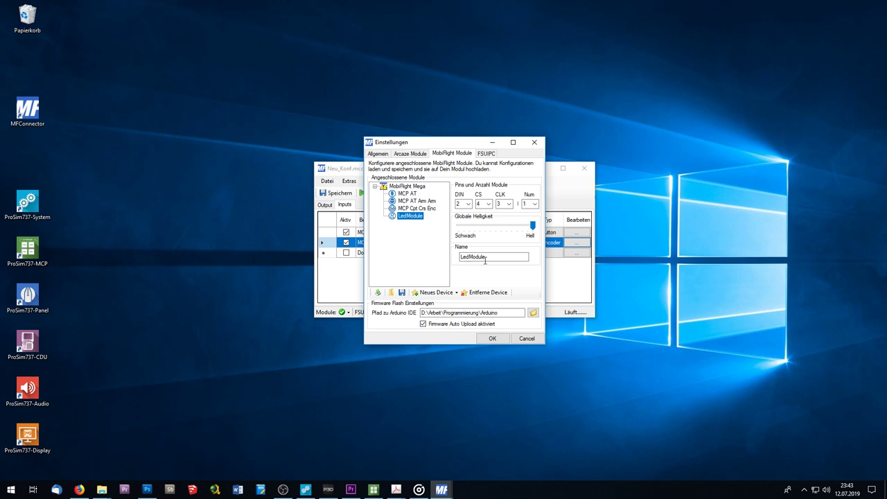
Name the display 'MCP Crs 1' and set DIN to pin 7, CS to 8, CLK to 9
double_click(481, 258)
key("BackSpace")
type("MCP Crs 1")
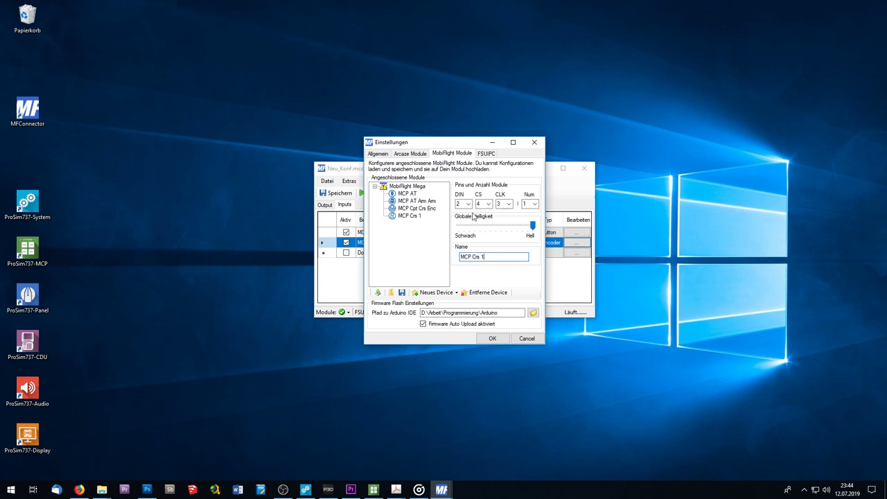
left_click(469, 206)
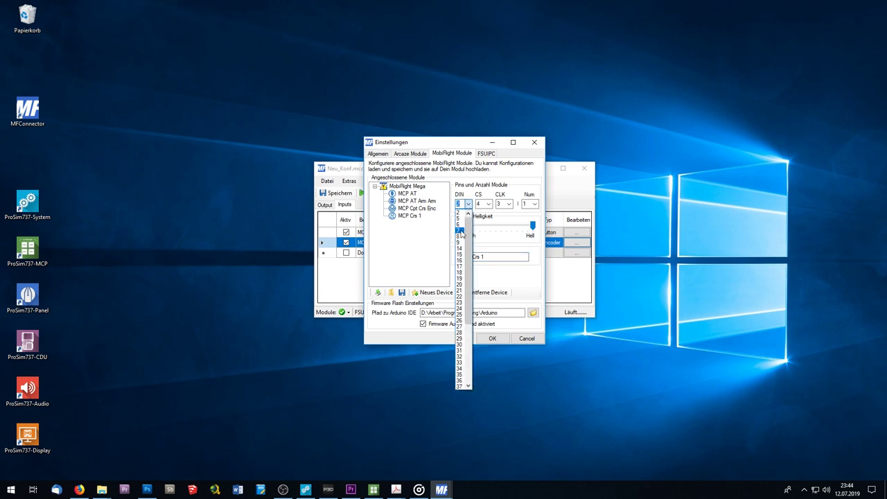
left_click(462, 232)
left_click(488, 204)
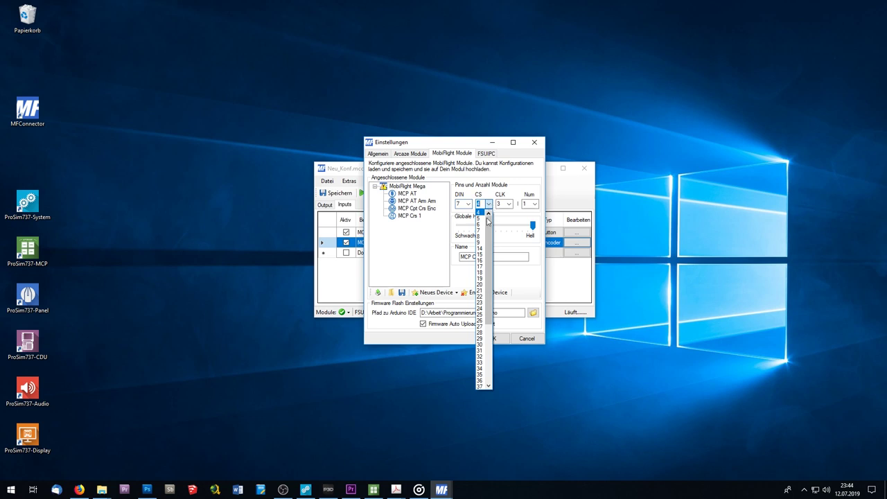
left_click(482, 237)
left_click(510, 205)
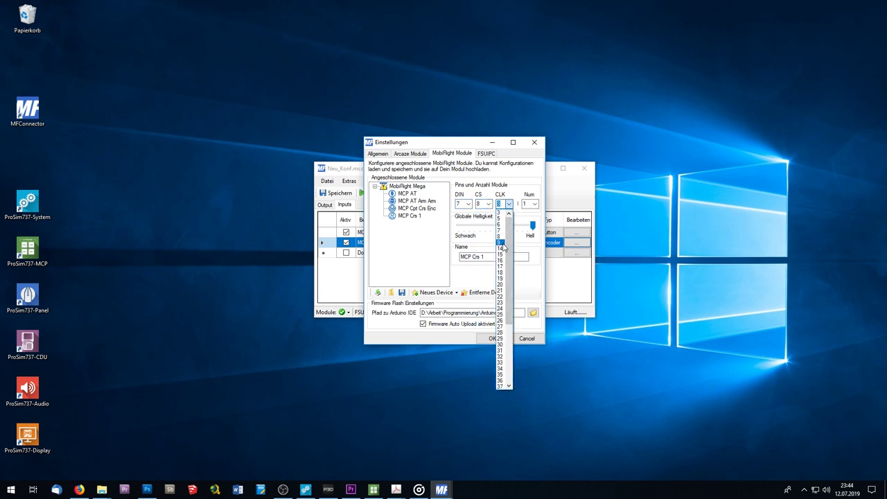
left_click(504, 246)
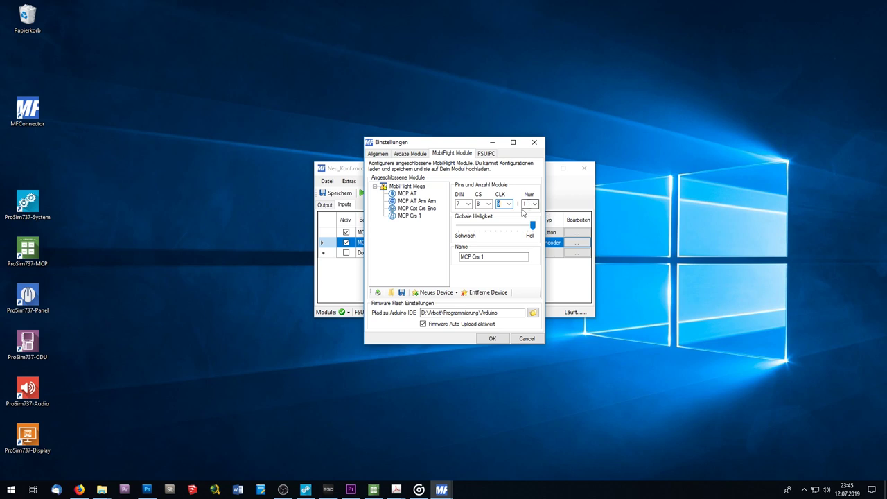
Upload the module configuration to the Mega and close the settings keeping changes
left_click(378, 293)
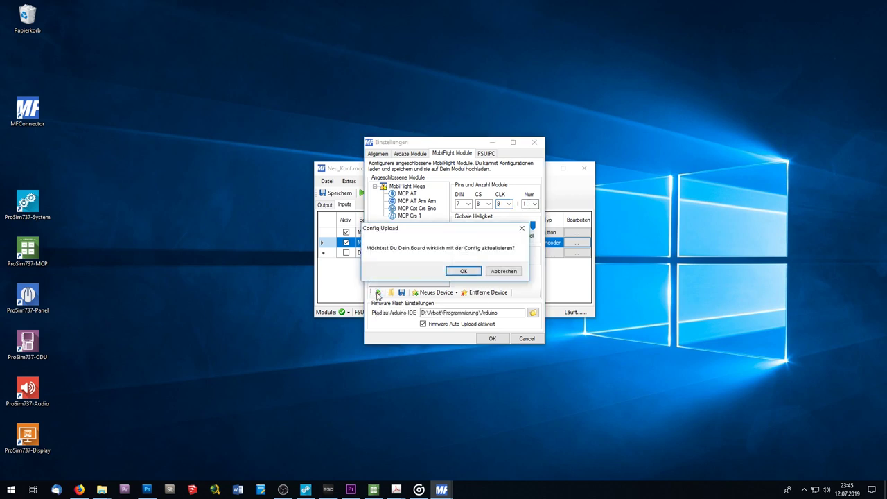
left_click(460, 271)
left_click(458, 275)
left_click(491, 339)
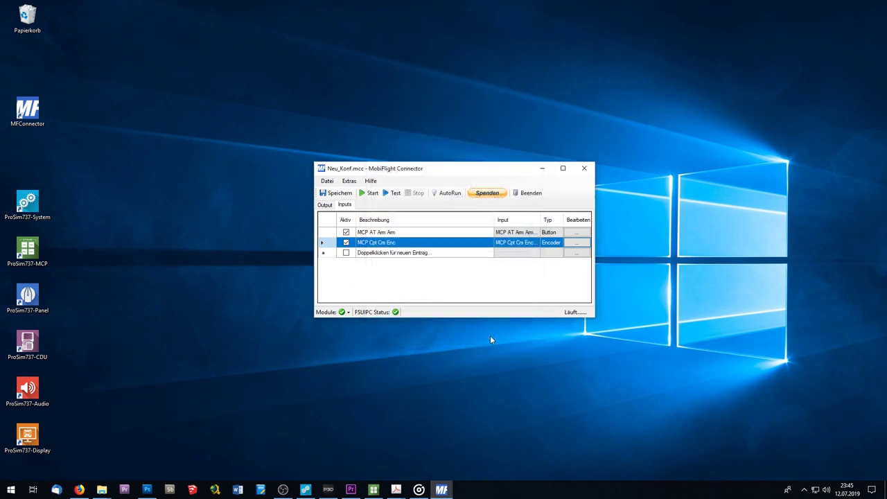
Add a new output mapping row described 'MCP Crs 1'
left_click(325, 205)
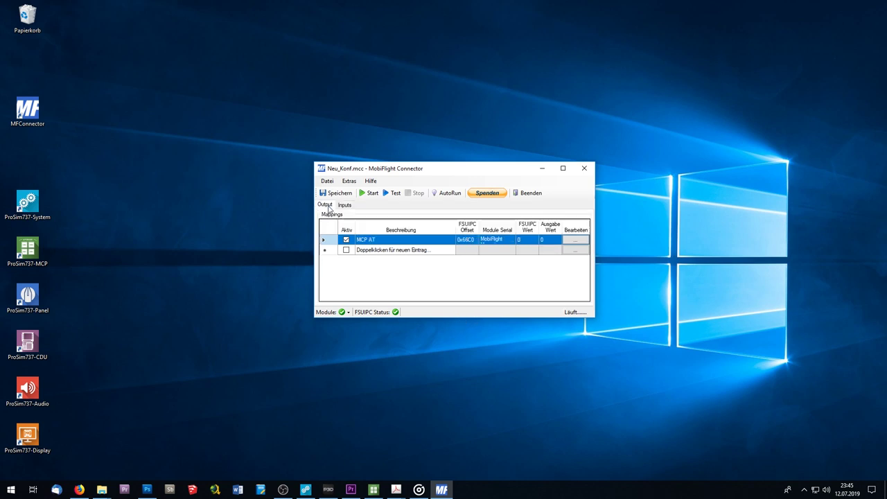
left_click(380, 250)
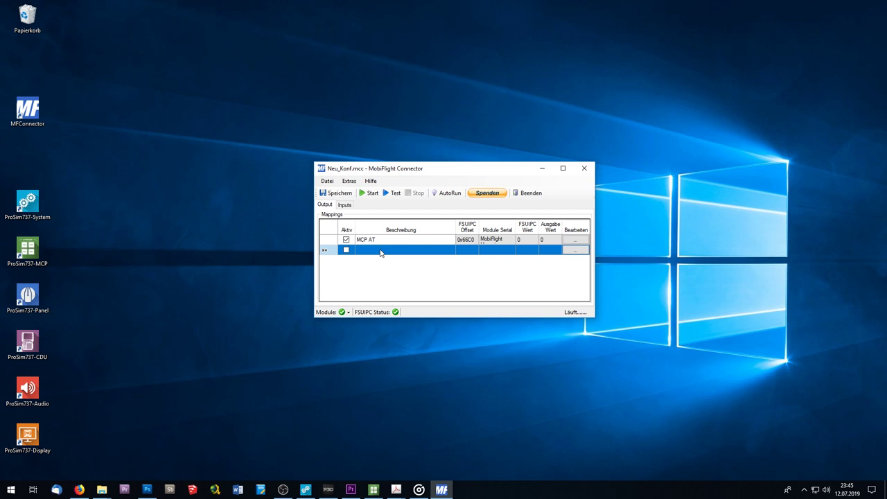
left_click(381, 250)
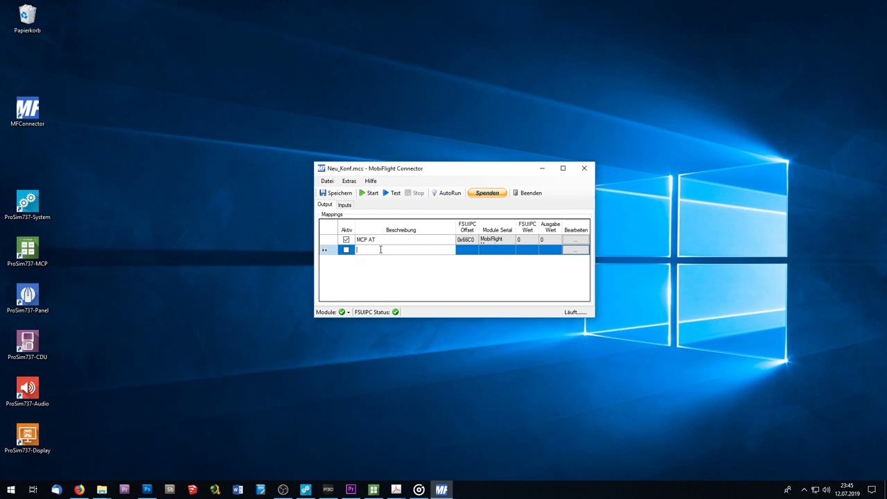
type("MCP")
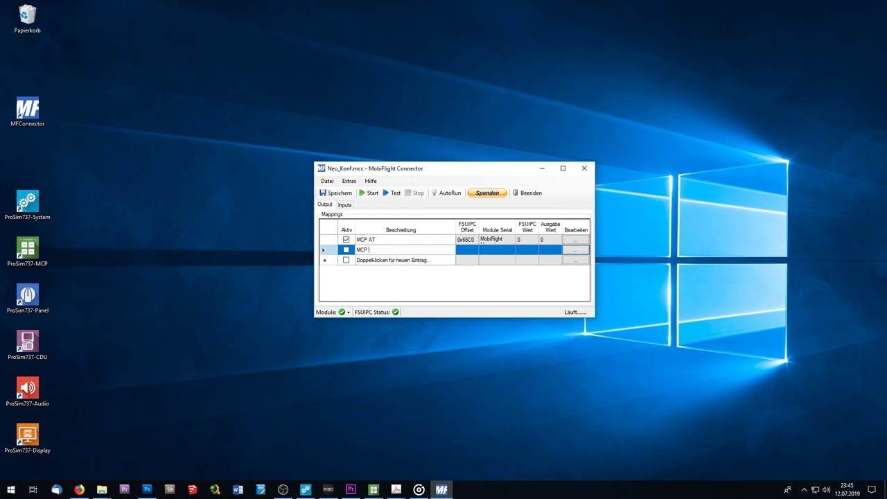
type(" Crs 1")
Apply the Autopilot - CRS/OBS 1 preset (offset 0x0C4E, 2 bytes) to the output
left_click(574, 253)
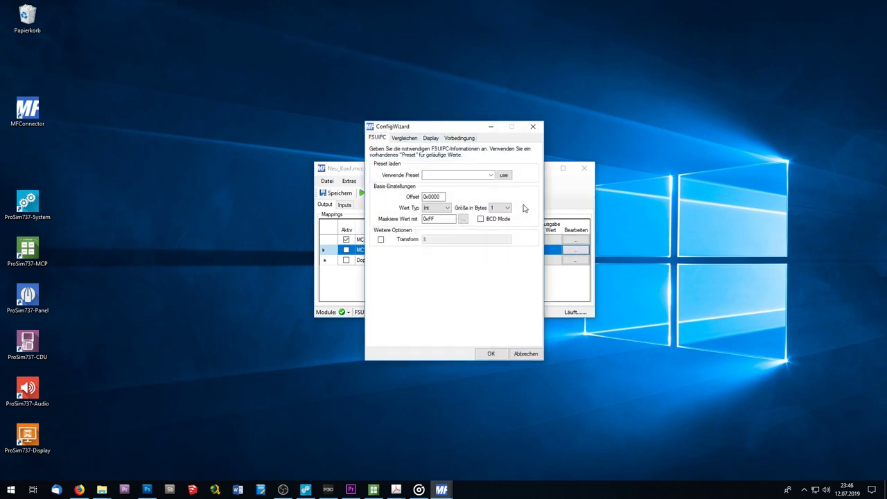
left_click(491, 176)
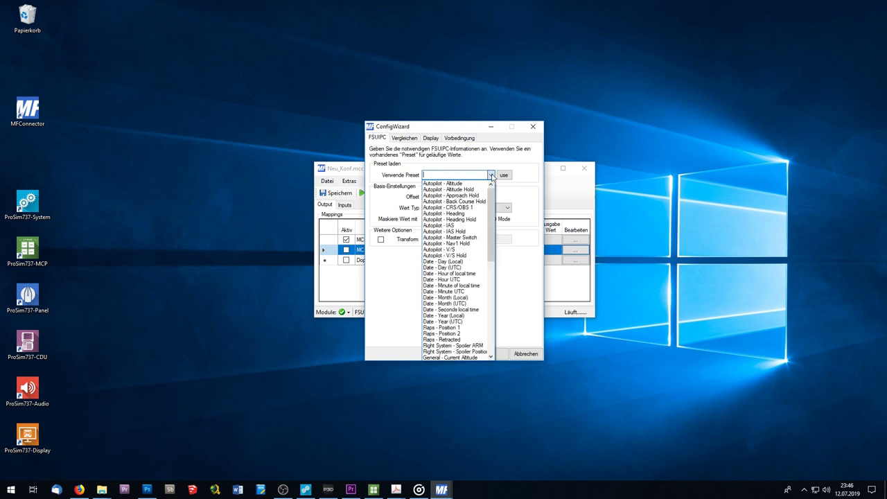
left_click(469, 211)
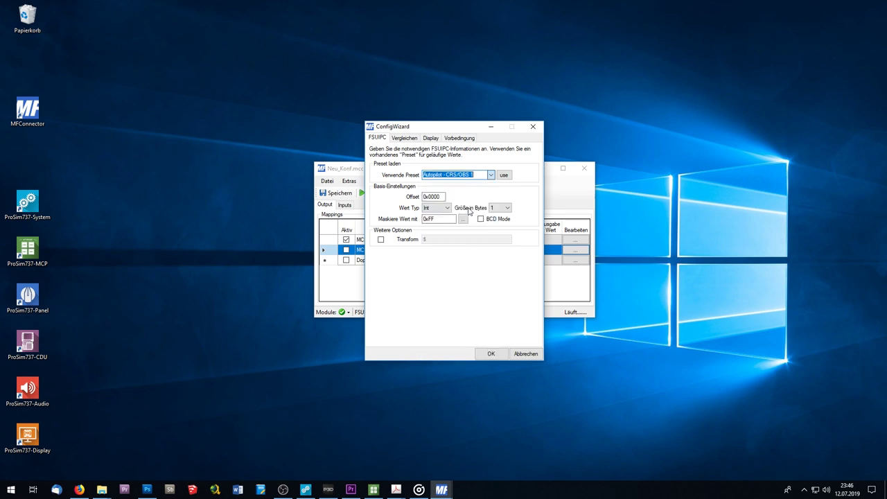
left_click(504, 178)
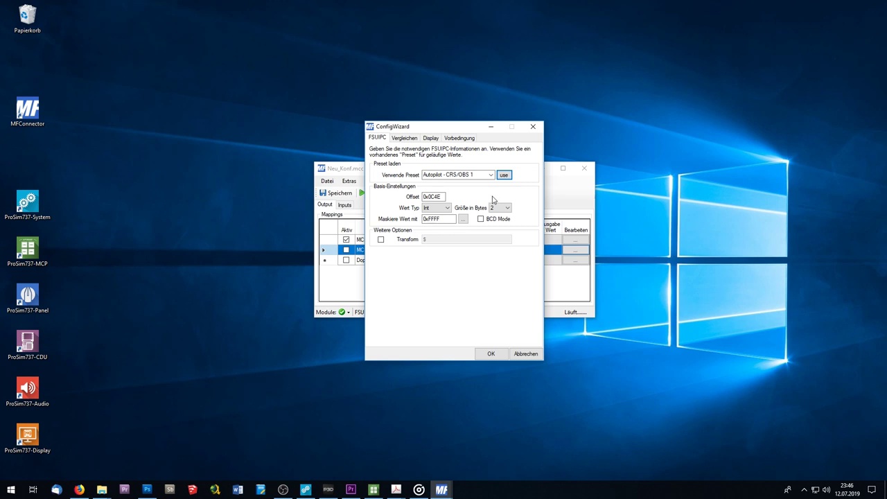
On the Display tab, send the MCP Crs 1 output to the Mega board's display module
left_click(431, 139)
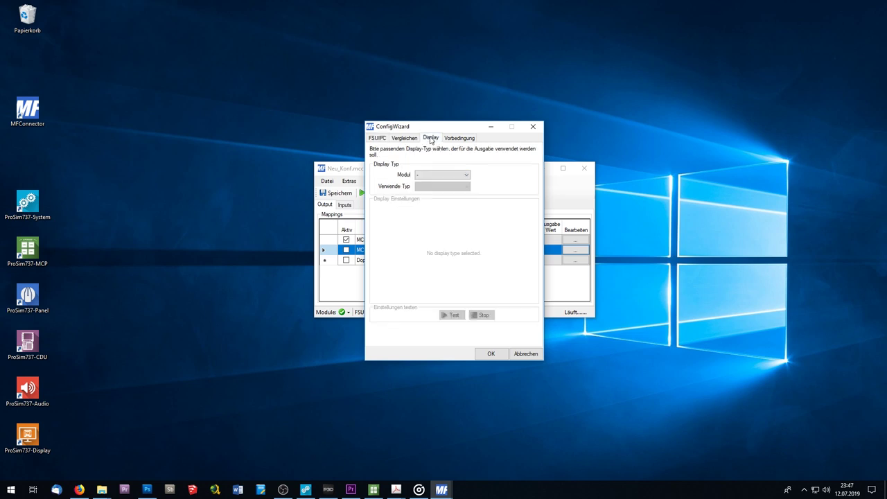
left_click(454, 176)
left_click(452, 190)
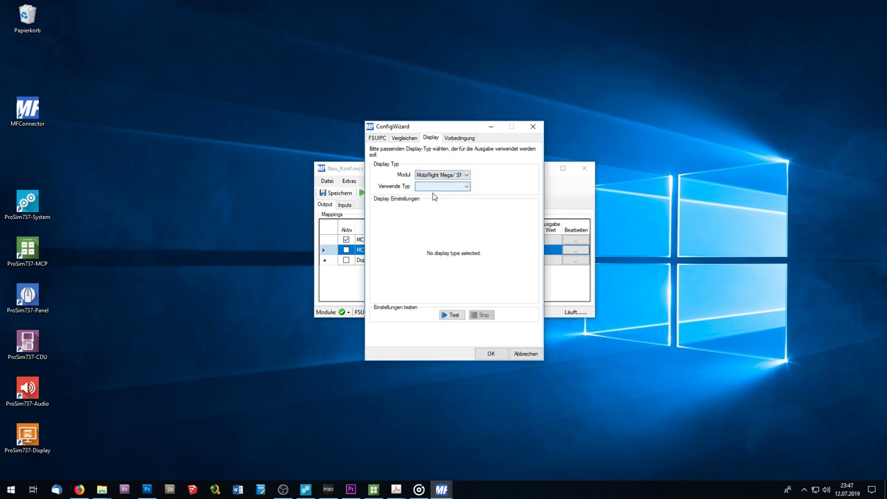
left_click(442, 188)
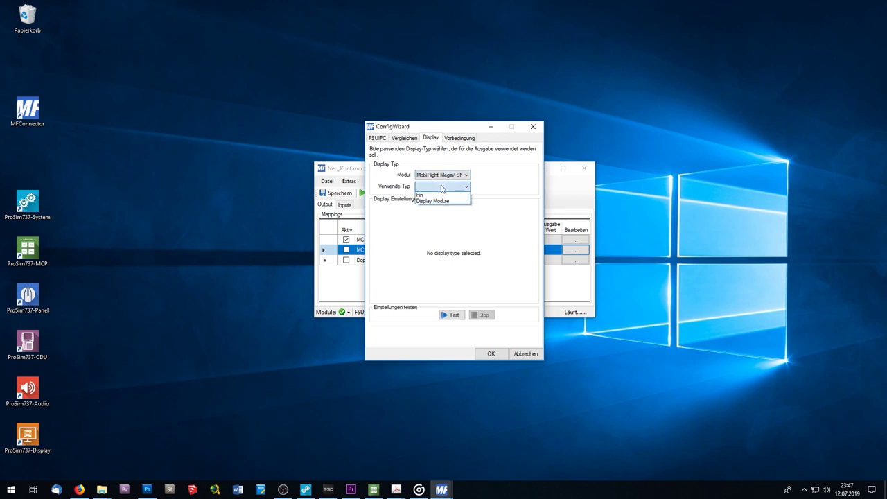
left_click(452, 201)
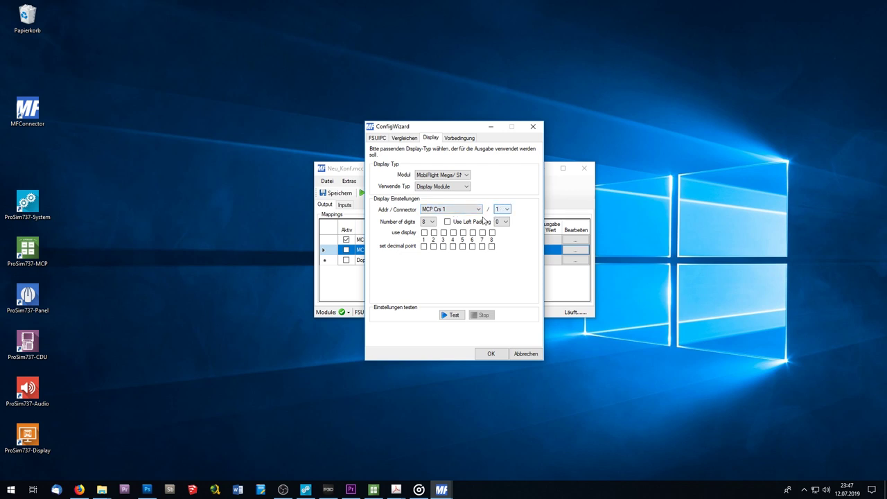
Set the display to 3 digits, enable all three, and turn on left padding
left_click(433, 221)
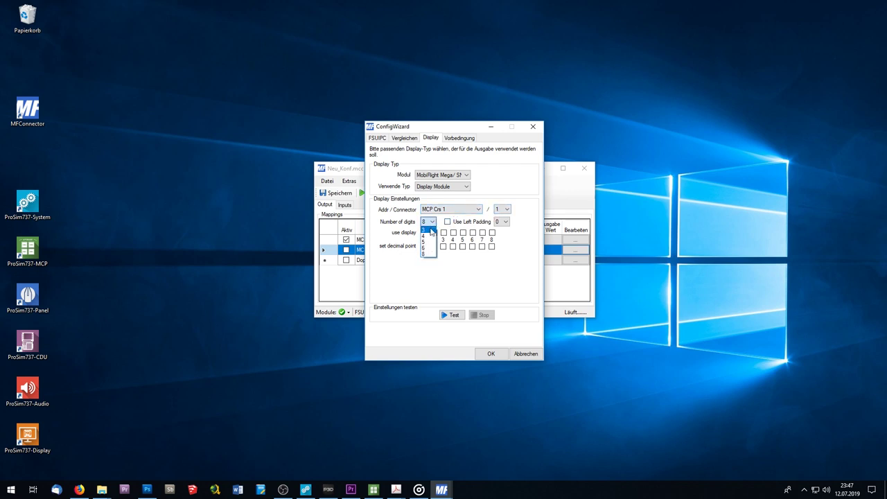
left_click(430, 230)
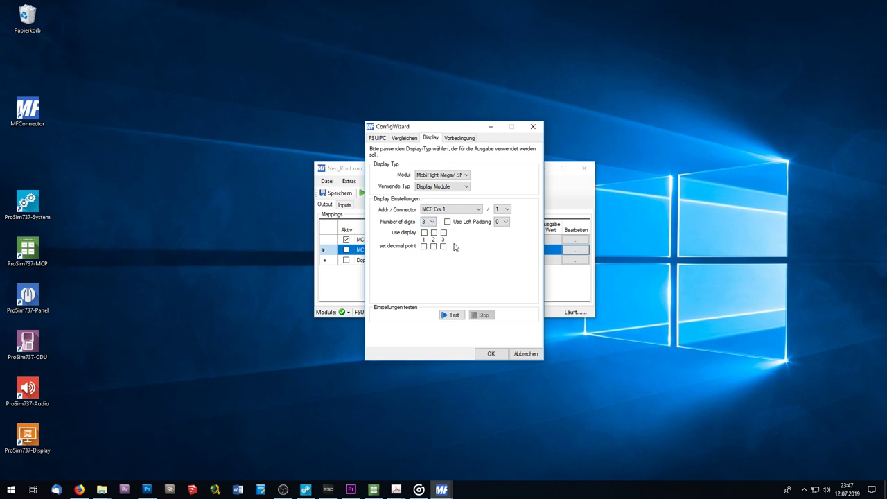
left_click(425, 233)
left_click(434, 233)
left_click(444, 233)
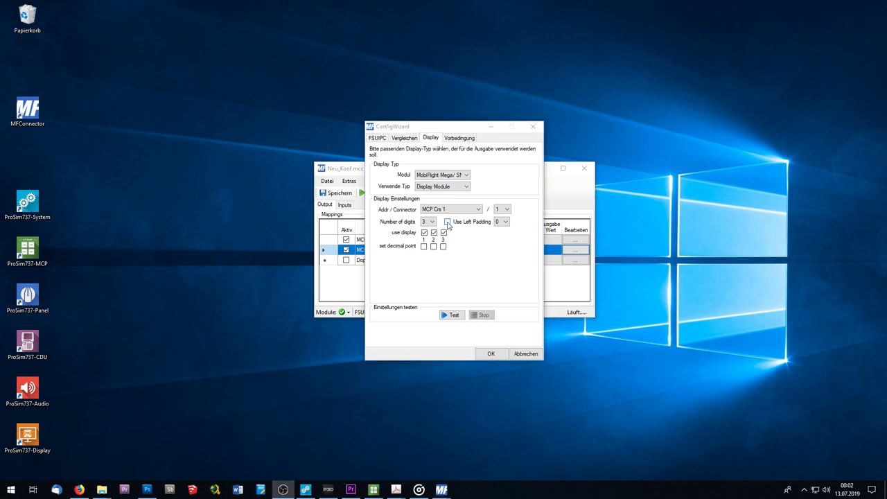
left_click(448, 223)
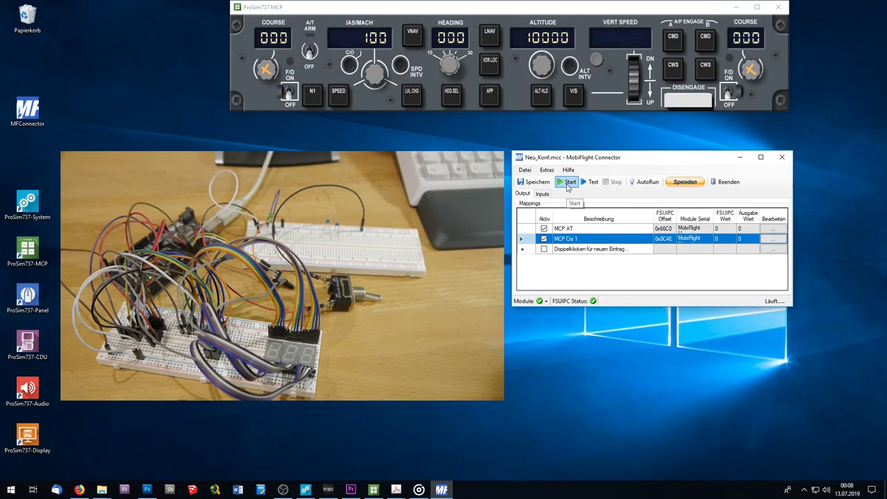
Start the configuration so the breadboard display shows the MCP course
left_click(567, 184)
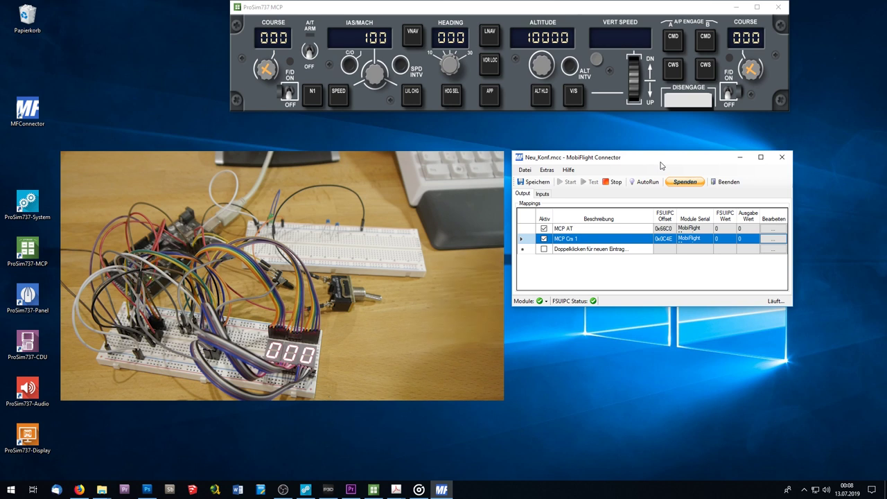